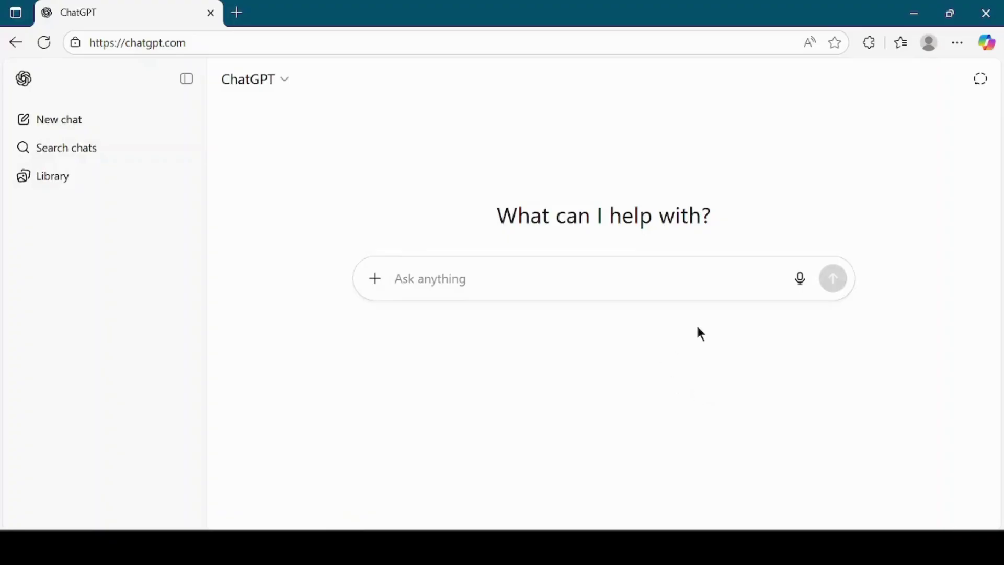
- Paste the Hollywood movie-style YouTube story script request into ChatGPT and send it
{"action": "type", "text": "give me hollywood movie style story script for youtube video"}
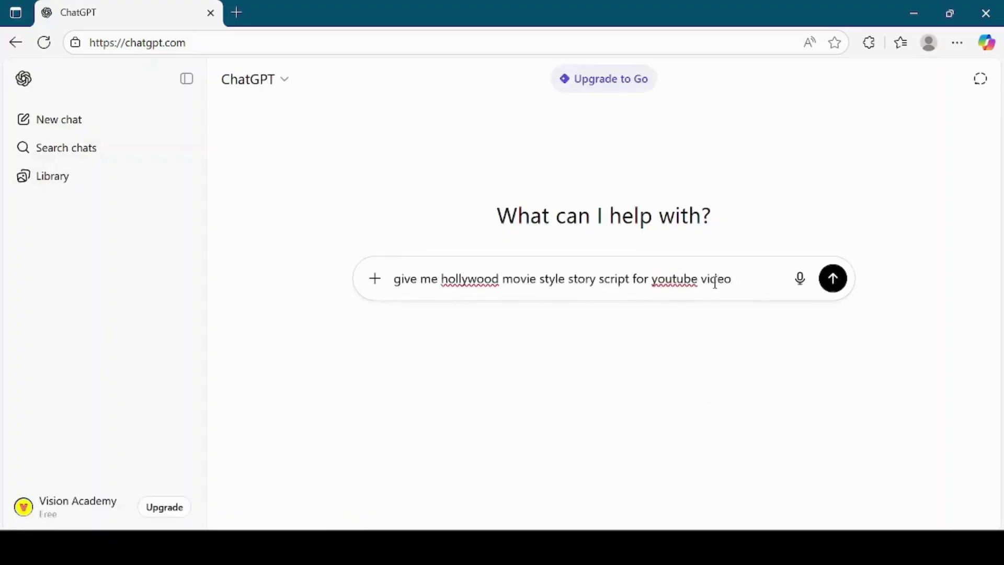
{"action": "left_click", "coordinate": [833, 279]}
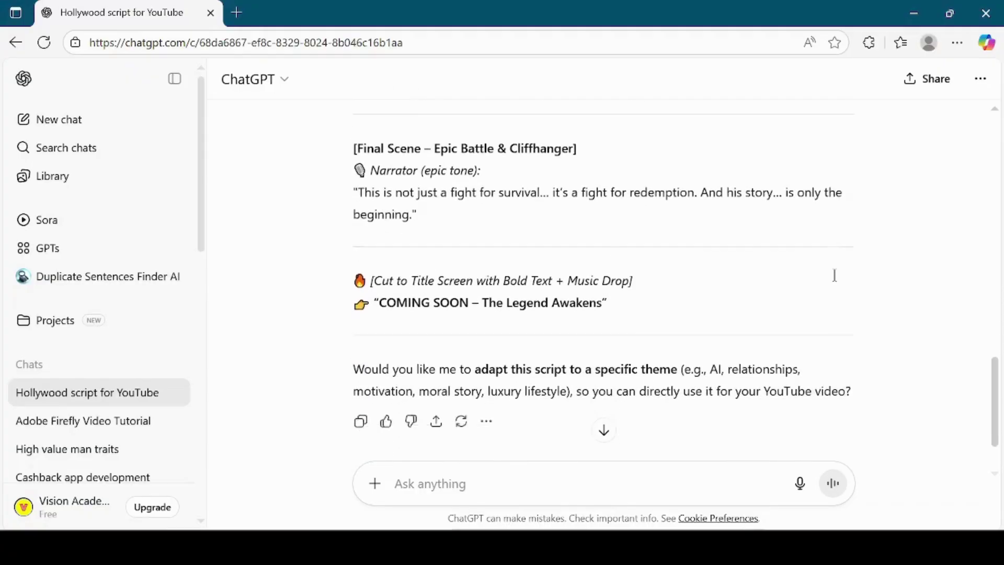
- Copy the full generated script from ChatGPT into a new Notepad document
{"action": "scroll", "coordinate": [815, 381], "scroll_direction": "up", "scroll_amount": 2}
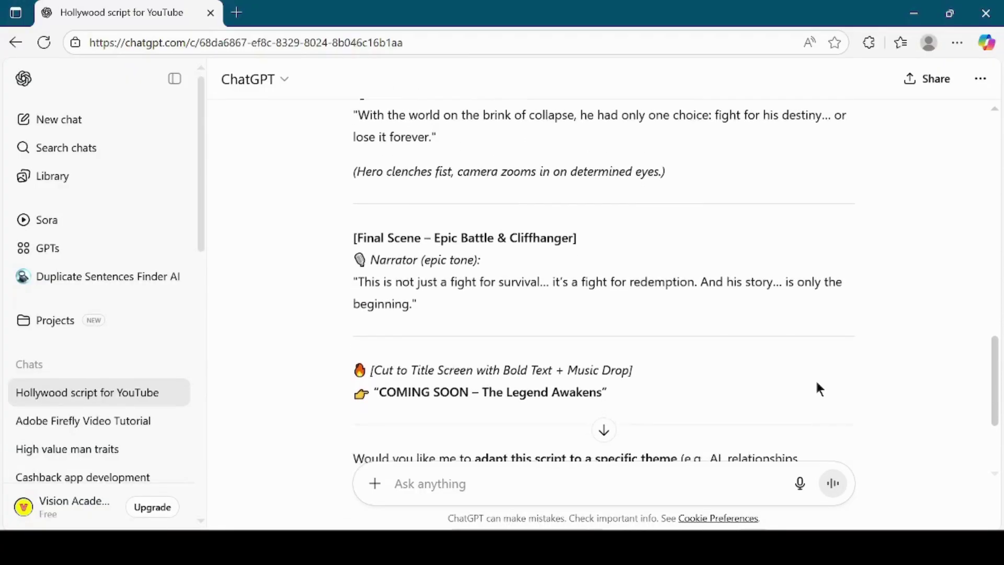
{"action": "scroll", "coordinate": [818, 388], "scroll_direction": "up", "scroll_amount": 2}
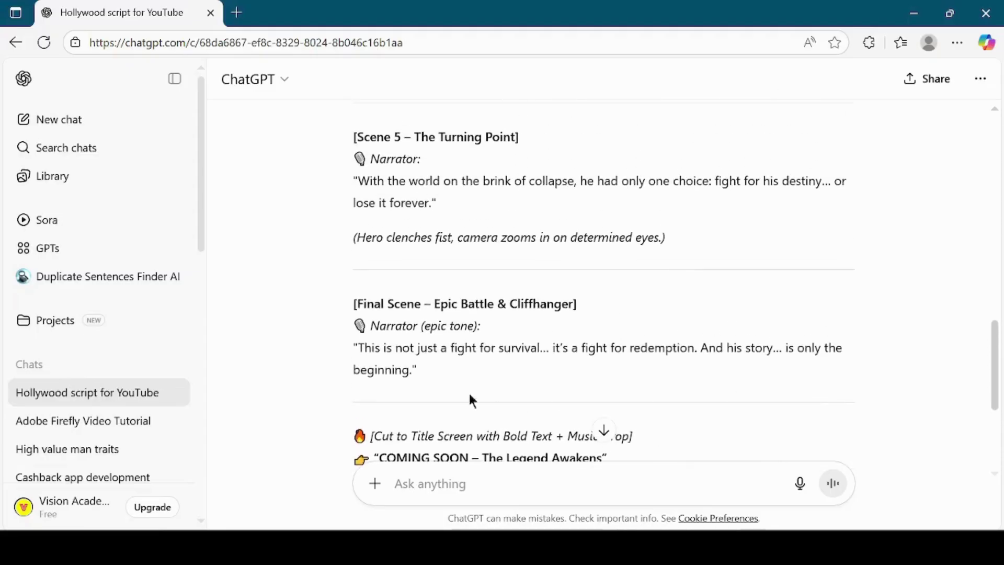
{"action": "left_click_drag", "start_coordinate": [457, 373], "coordinate": [338, 221]}
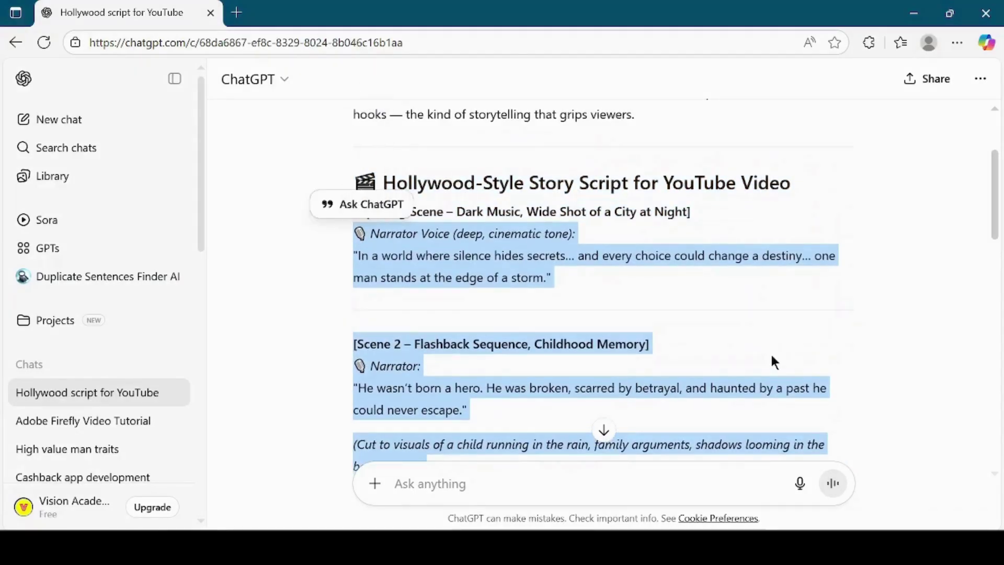
{"action": "key", "text": "ctrl+v"}
- Delete the opening line and the Scene 2 and Scene 3 headings, narrator labels and stage directions
{"action": "triple_click", "coordinate": [779, 49]}
{"action": "key", "text": "BackSpace"}
{"action": "key", "text": "BackSpace"}
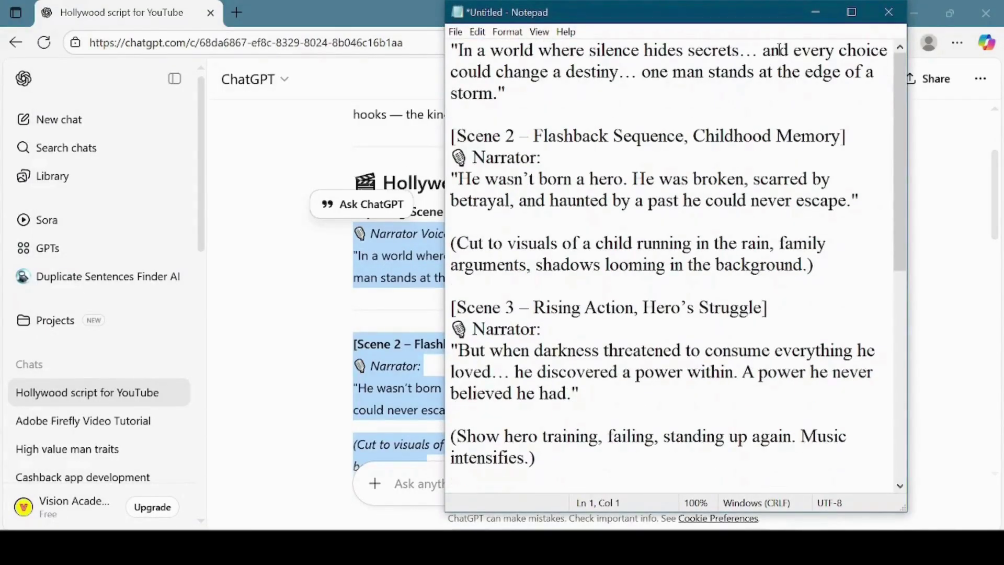
{"action": "key", "text": "Down"}
{"action": "key", "text": "Down"}
{"action": "key", "text": "Down"}
{"action": "key", "text": "Down"}
{"action": "key", "text": "shift+Down"}
{"action": "key", "text": "shift+End"}
{"action": "key", "text": "BackSpace"}
{"action": "key", "text": "BackSpace"}
{"action": "key", "text": "Down"}
{"action": "key", "text": "Down"}
{"action": "key", "text": "Down"}
{"action": "key", "text": "shift+Down"}
{"action": "key", "text": "shift+Down"}
{"action": "key", "text": "shift+Down"}
{"action": "key", "text": "shift+End"}
{"action": "key", "text": "BackSpace"}
{"action": "key", "text": "BackSpace"}
{"action": "key", "text": "Down"}
{"action": "key", "text": "Down"}
{"action": "key", "text": "Down"}
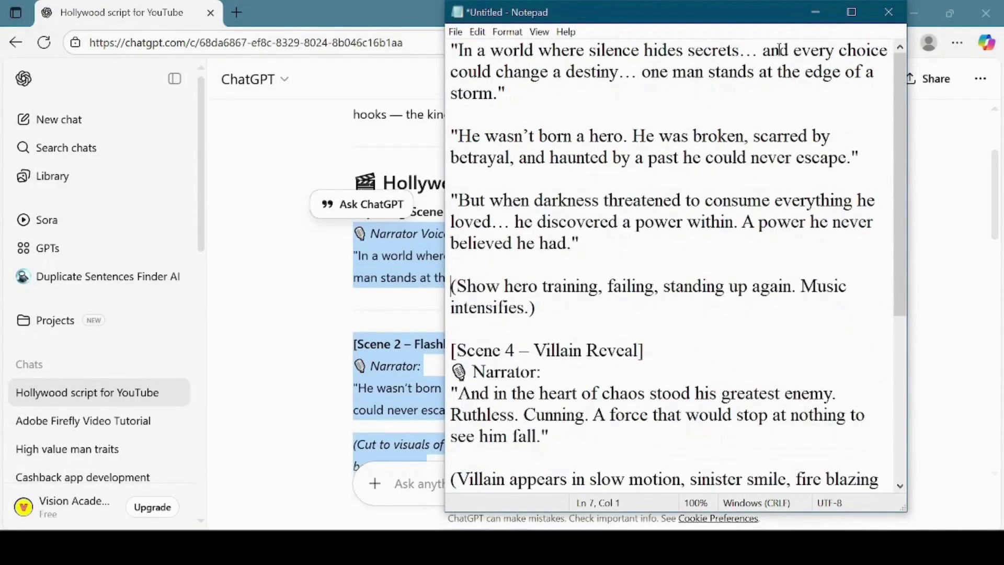
- Remove the Scene 4, Scene 5 and Final Scene headings and directions, then select all narration
{"action": "key", "text": "shift+Down"}
{"action": "key", "text": "shift+Down"}
{"action": "key", "text": "shift+Down"}
{"action": "key", "text": "shift+Down"}
{"action": "key", "text": "BackSpace"}
{"action": "key", "text": "Down"}
{"action": "key", "text": "Down"}
{"action": "key", "text": "Down"}
{"action": "key", "text": "Down"}
{"action": "key", "text": "shift+Down"}
{"action": "key", "text": "shift+Down"}
{"action": "key", "text": "shift+Down"}
{"action": "key", "text": "shift+End"}
{"action": "key", "text": "BackSpace"}
{"action": "key", "text": "BackSpace"}
{"action": "key", "text": "BackSpace"}
{"action": "key", "text": "Down"}
{"action": "key", "text": "Down"}
{"action": "key", "text": "Down"}
{"action": "key", "text": "shift+End"}
{"action": "key", "text": "BackSpace"}
{"action": "key", "text": "BackSpace"}
{"action": "key", "text": "BackSpace"}
{"action": "key", "text": "BackSpace"}
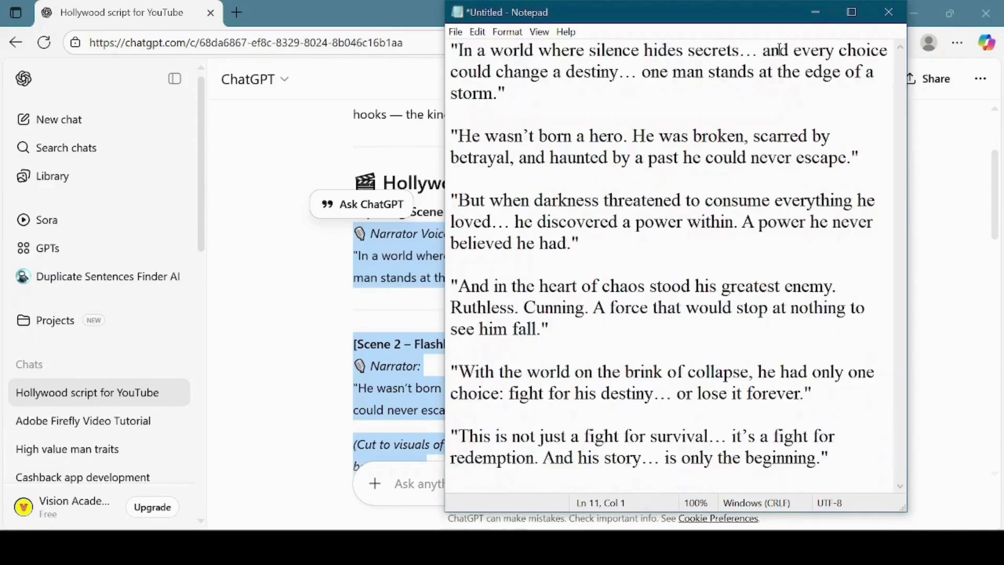
{"action": "key", "text": "Down"}
{"action": "key", "text": "ctrl+a"}
- Search Google for 'google ai studio' in a new tab and open the Google AI Studio site
{"action": "left_click", "coordinate": [815, 12]}
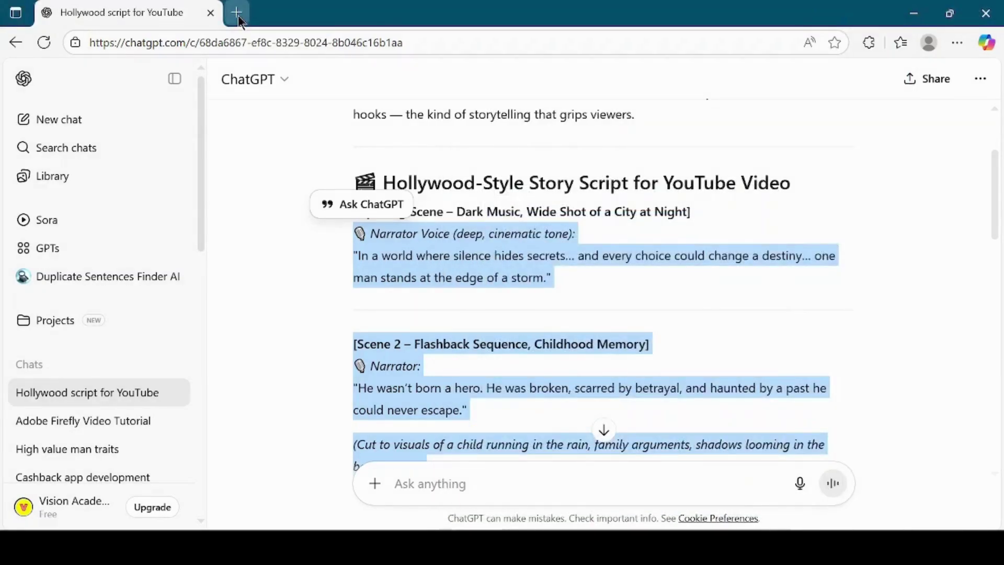
{"action": "left_click", "coordinate": [237, 13]}
{"action": "type", "text": "google.com"}
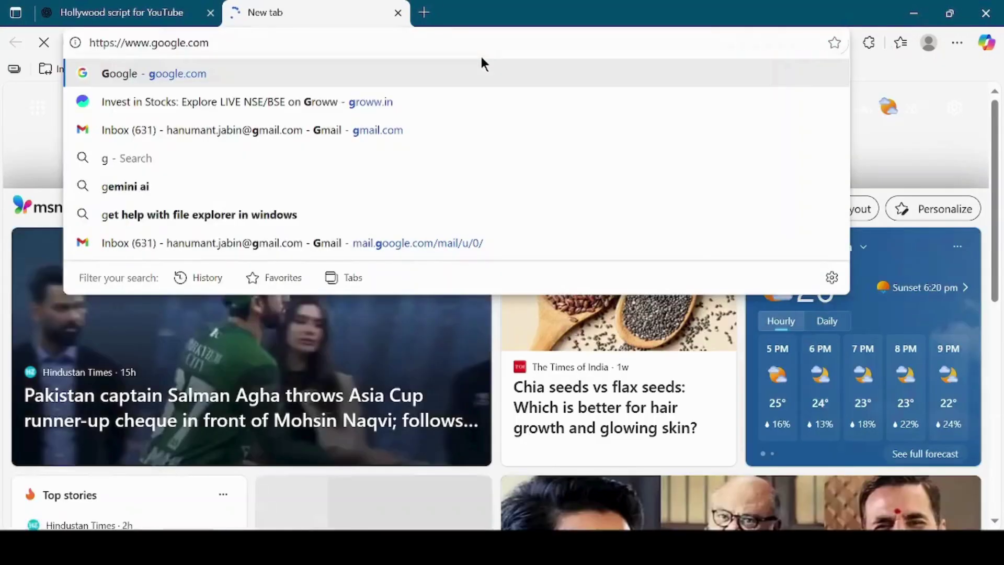
{"action": "key", "text": "Return"}
{"action": "type", "text": "goog"}
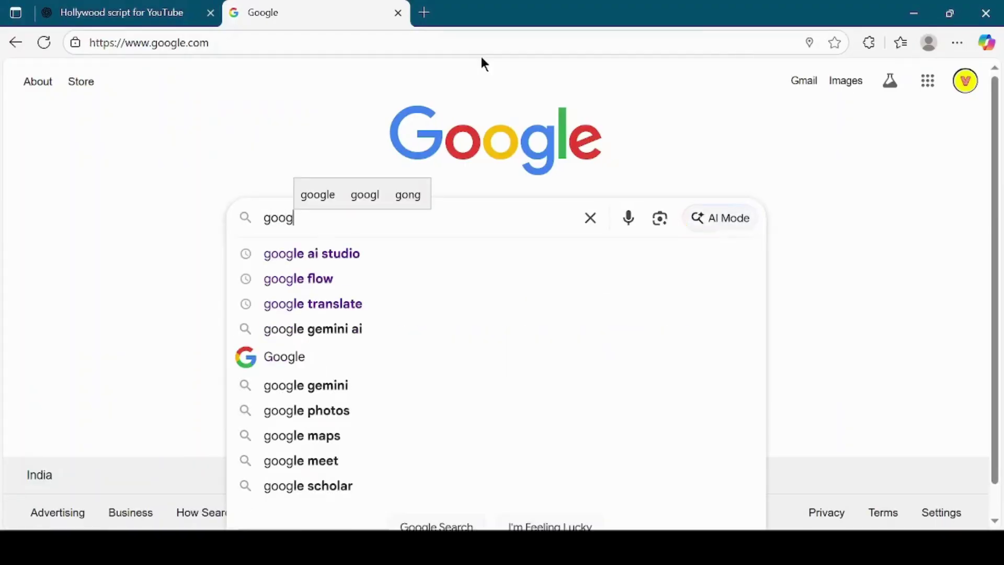
{"action": "key", "text": "Down"}
{"action": "key", "text": "Return"}
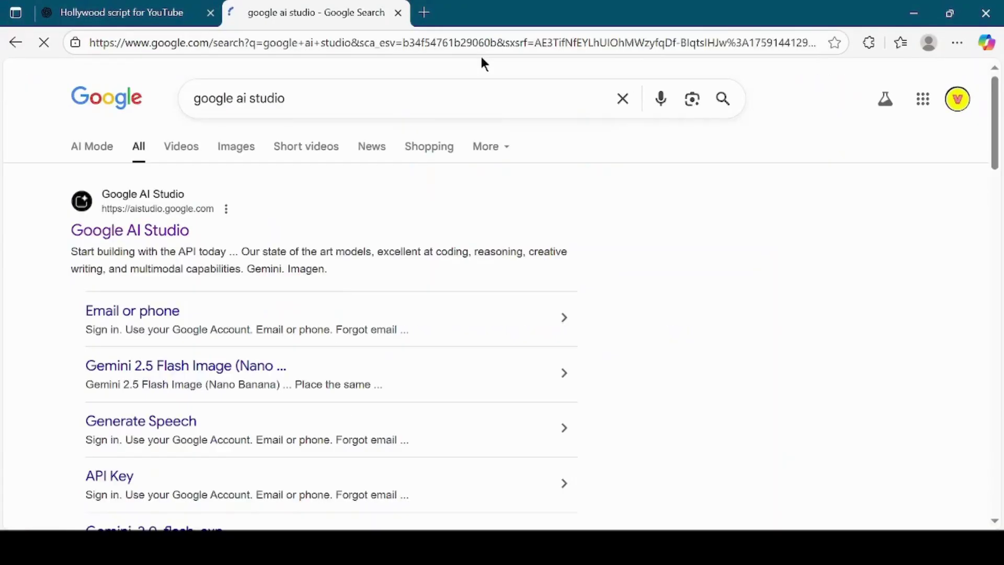
{"action": "left_click", "coordinate": [144, 231]}
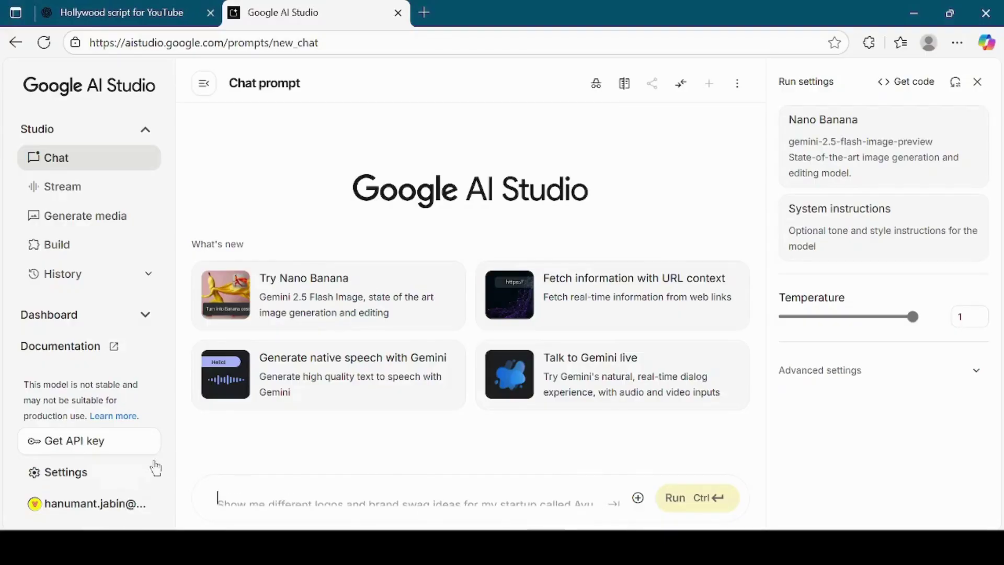
- Open native speech generation, choose Single-speaker audio and paste the narration into the Text field
{"action": "left_click", "coordinate": [379, 374]}
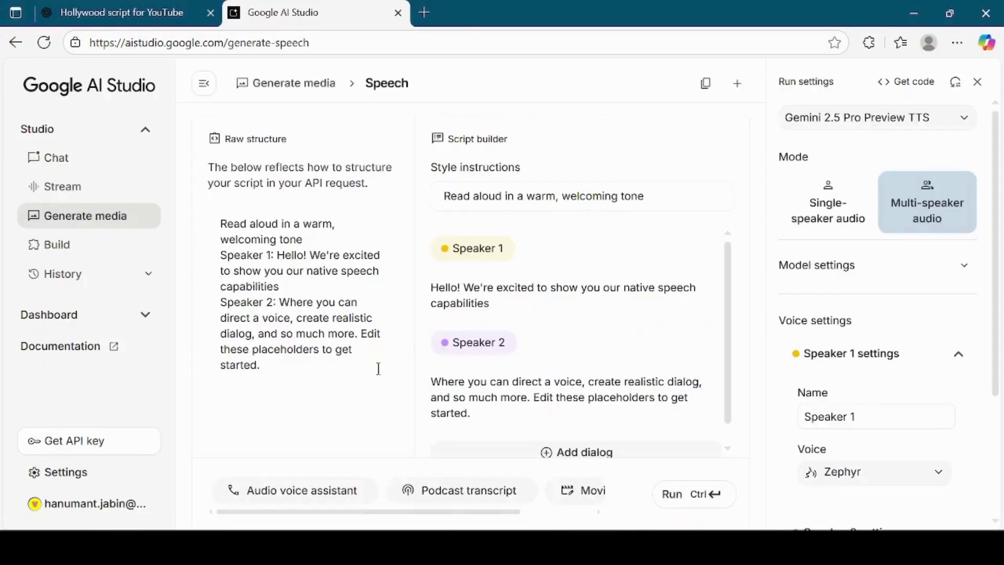
{"action": "left_click", "coordinate": [836, 209]}
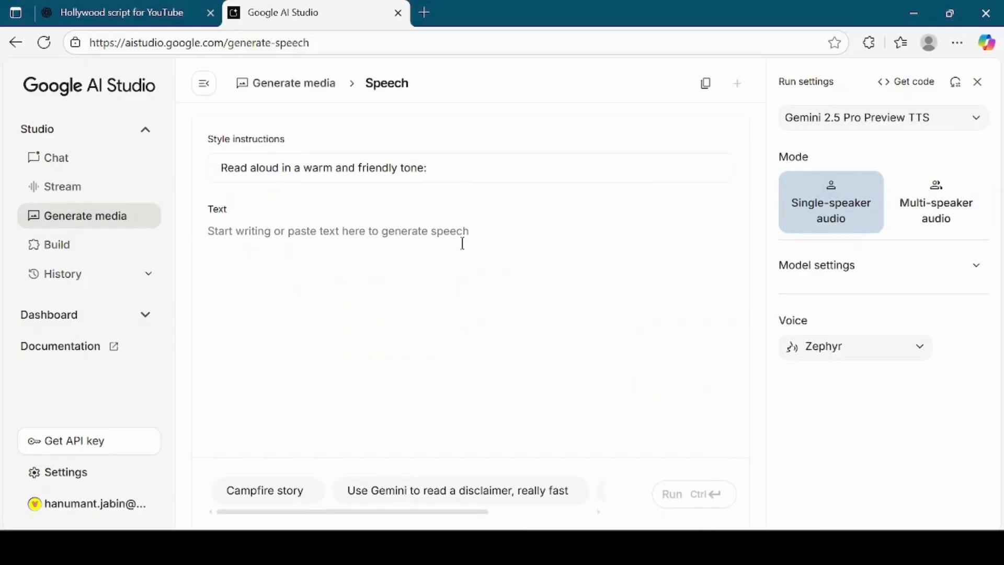
{"action": "key", "text": "ctrl+v"}
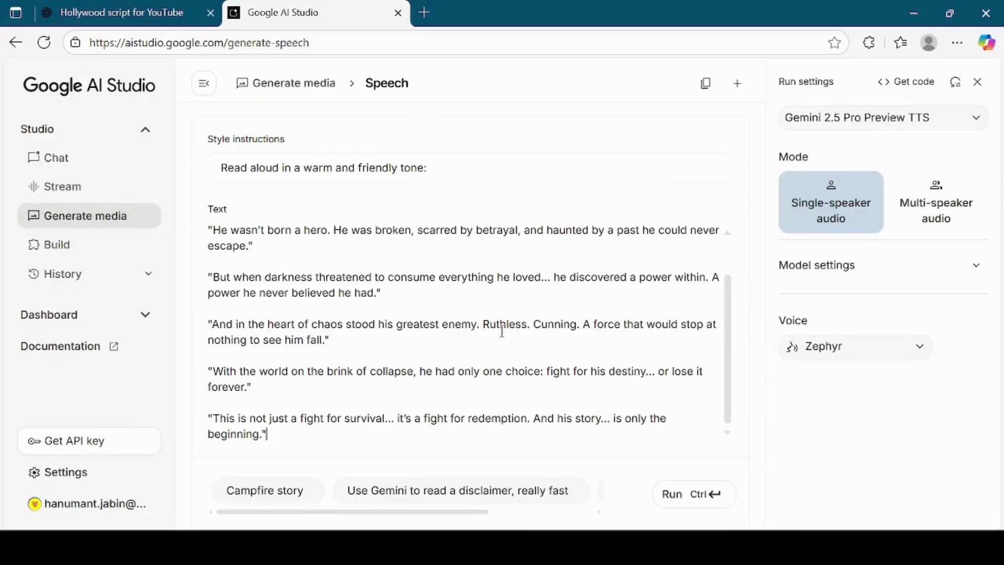
- Browse the available voices and keep Zephyr as the narration voice
{"action": "left_click", "coordinate": [885, 359]}
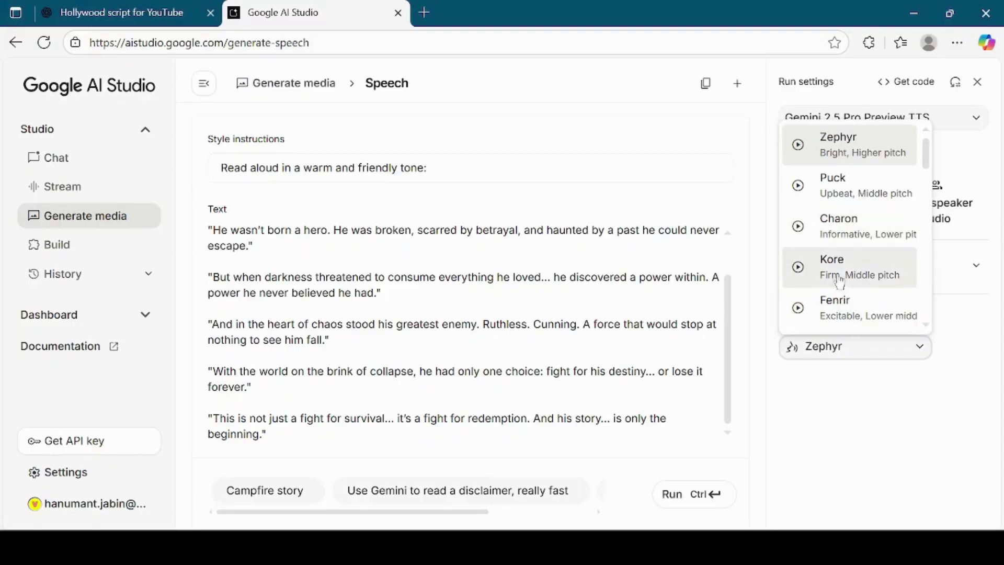
{"action": "scroll", "coordinate": [841, 282], "scroll_direction": "down", "scroll_amount": 3}
{"action": "scroll", "coordinate": [840, 281], "scroll_direction": "down", "scroll_amount": 2}
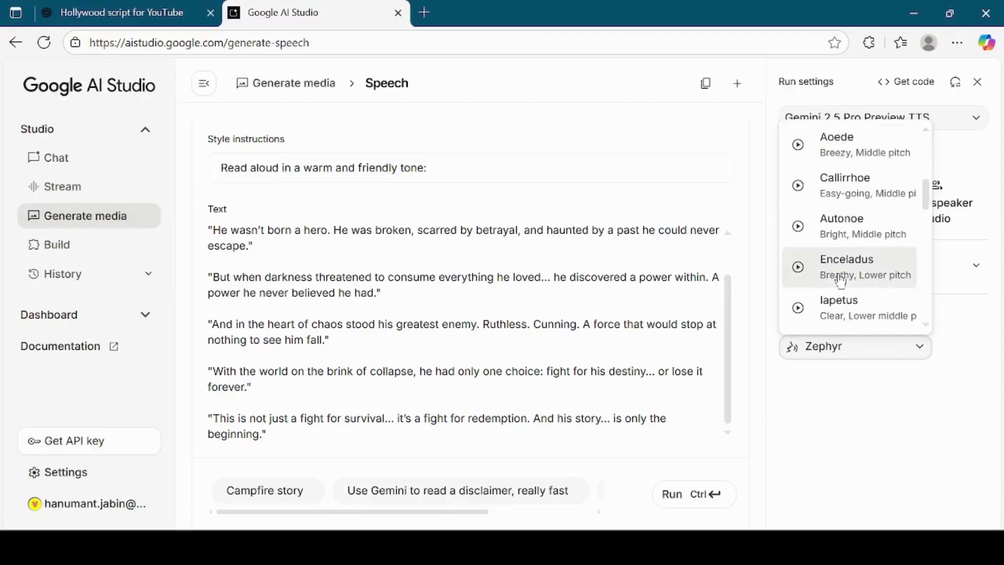
{"action": "left_click", "coordinate": [874, 432]}
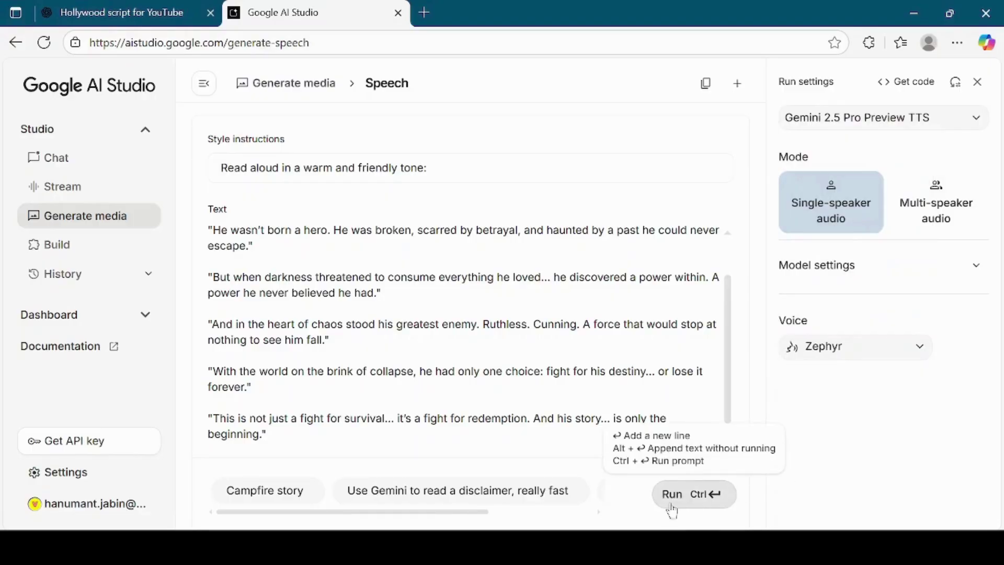
- Generate the 54-second narration and download it as download (3).wav
{"action": "left_click", "coordinate": [683, 495]}
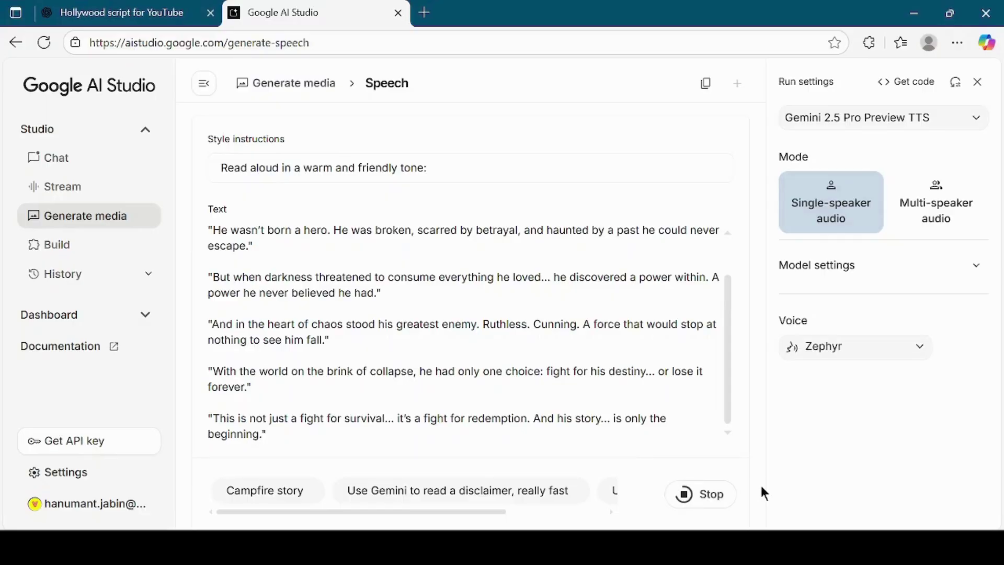
{"action": "left_click", "coordinate": [423, 499]}
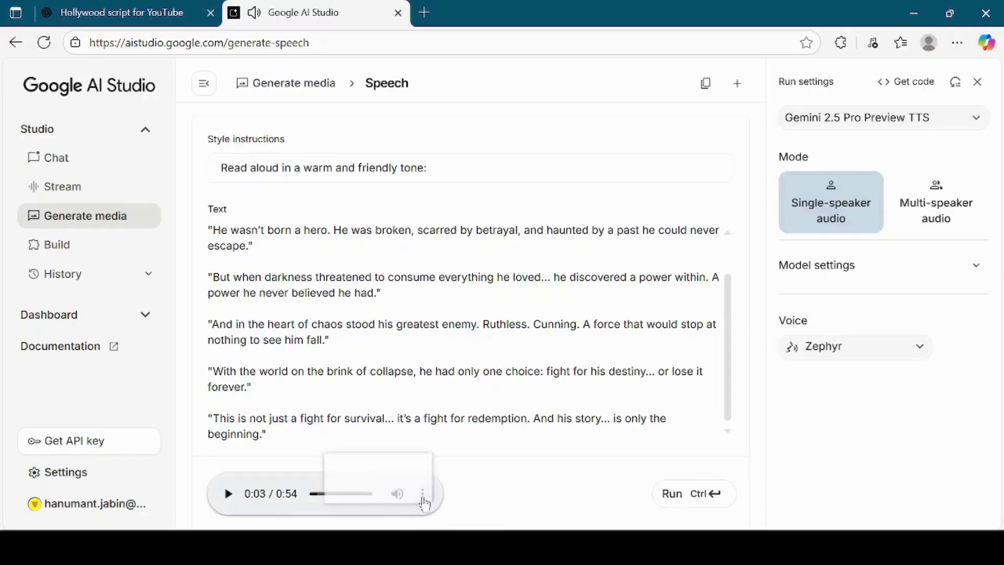
{"action": "left_click", "coordinate": [386, 451]}
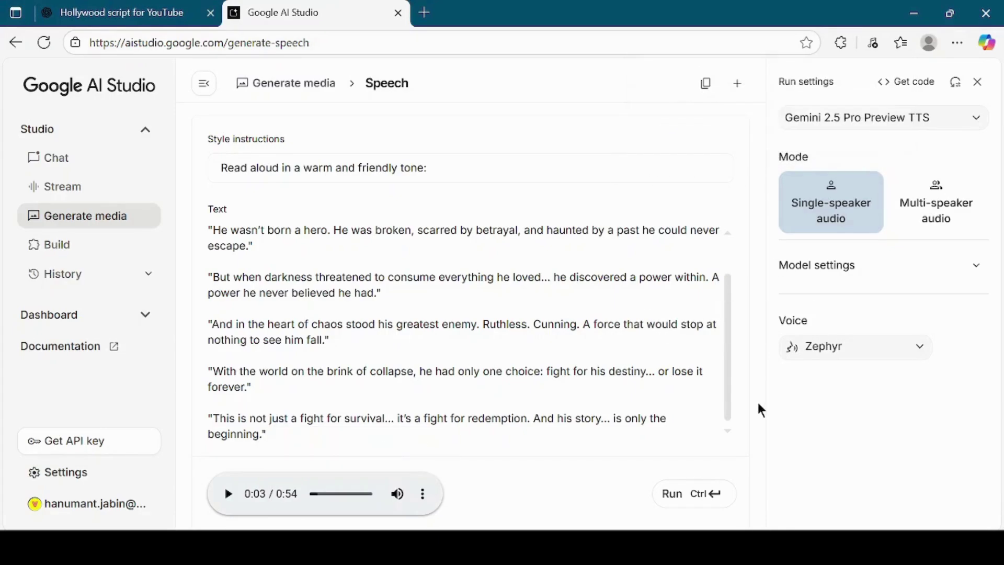
- Open Google AI Studio in a third tab via a Google search for 'google ai studio'
{"action": "left_click", "coordinate": [423, 15]}
{"action": "type", "text": "google.com"}
{"action": "key", "text": "Return"}
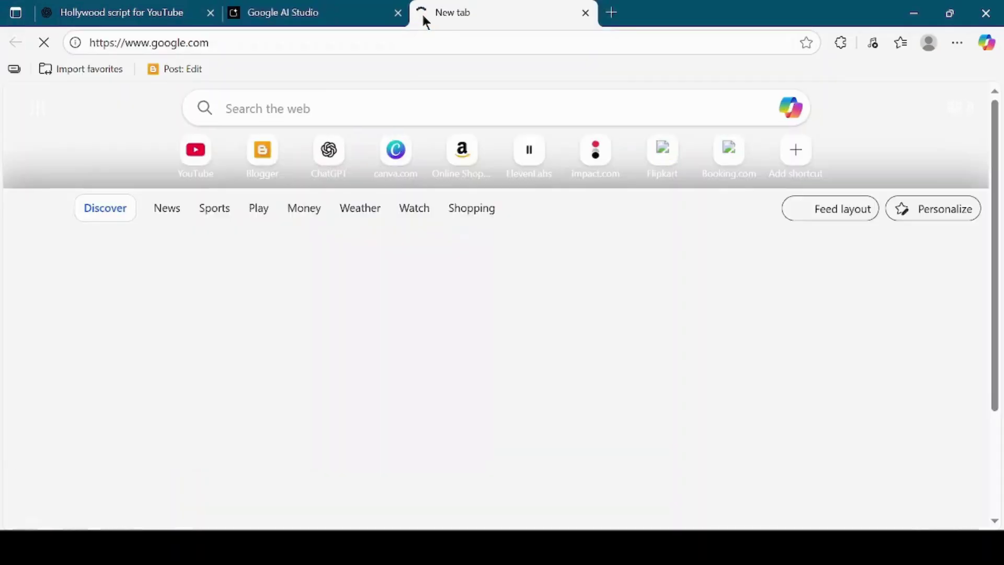
{"action": "type", "text": "goog"}
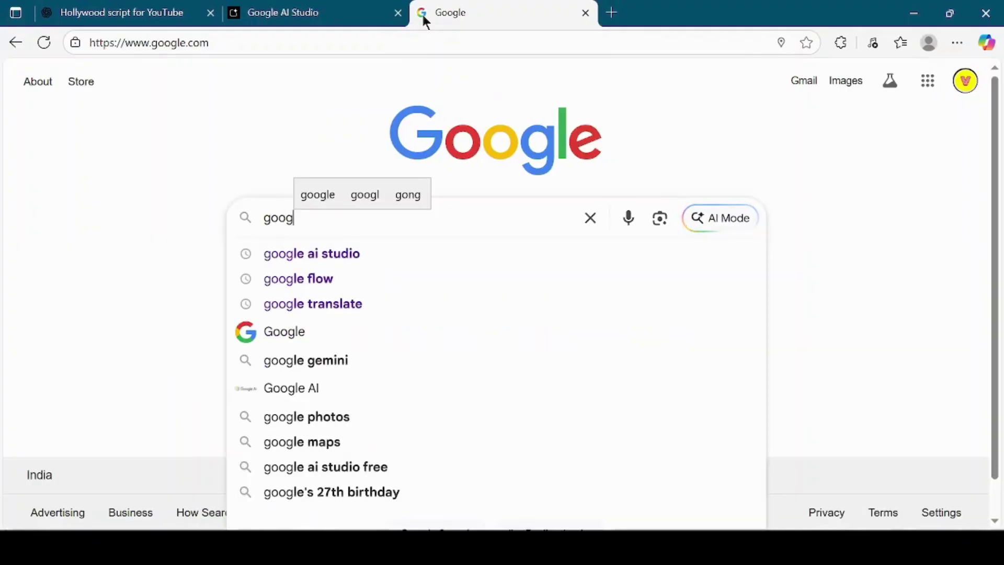
{"action": "key", "text": "Down"}
{"action": "key", "text": "Return"}
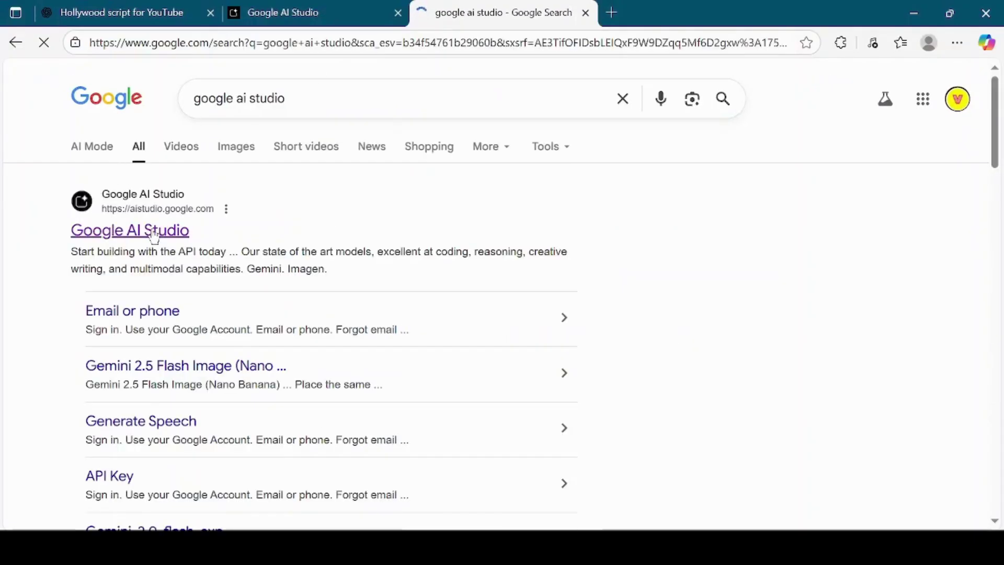
{"action": "left_click", "coordinate": [155, 240]}
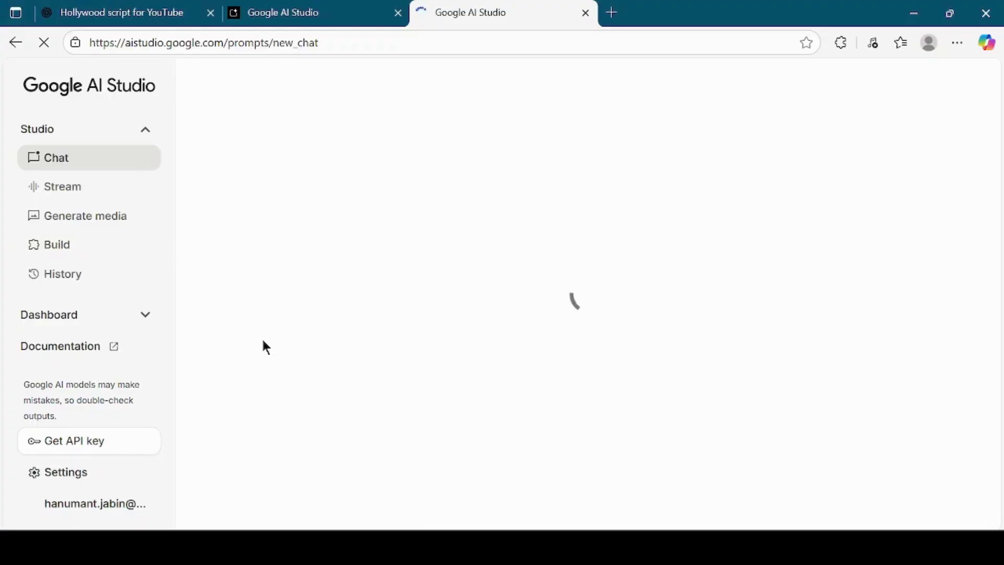
- Copy the selected script text from the Hollywood script for YouTube chat
{"action": "left_click", "coordinate": [131, 11]}
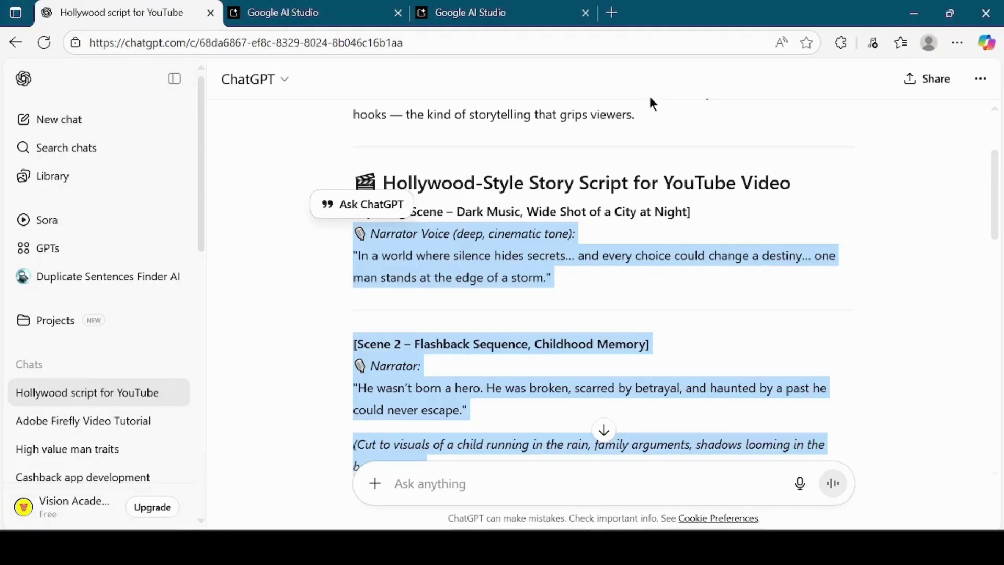
{"action": "right_click", "coordinate": [509, 234]}
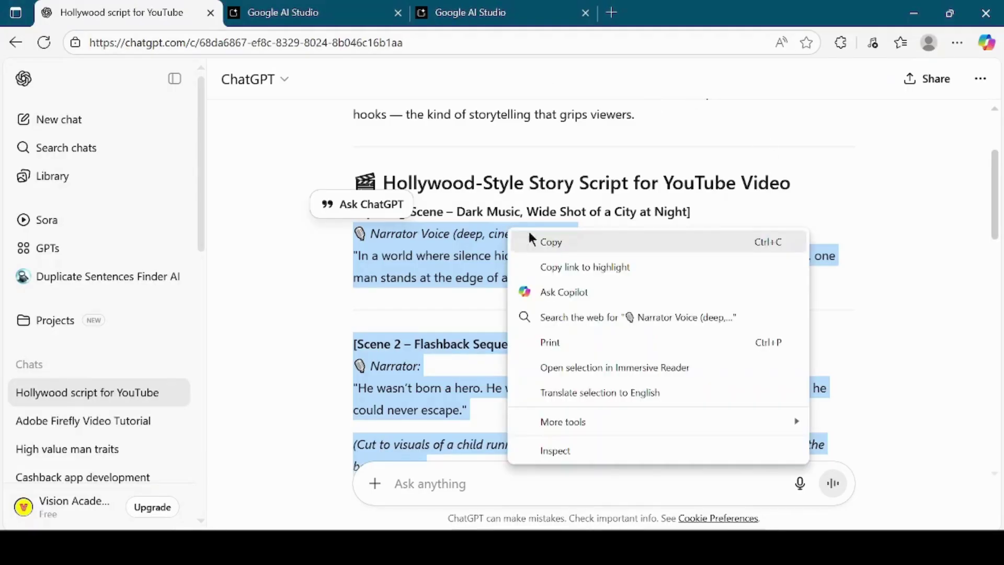
{"action": "left_click", "coordinate": [553, 243]}
- Paste the script into the AI Studio prompt, adding 'give me the image prompts for each scene of the script'
{"action": "left_click", "coordinate": [454, 12]}
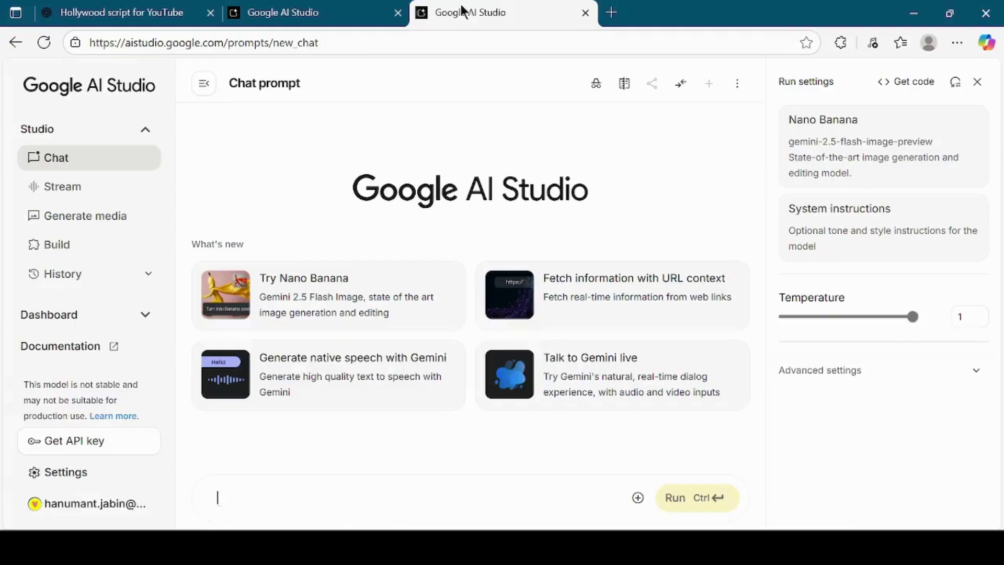
{"action": "left_click", "coordinate": [358, 495]}
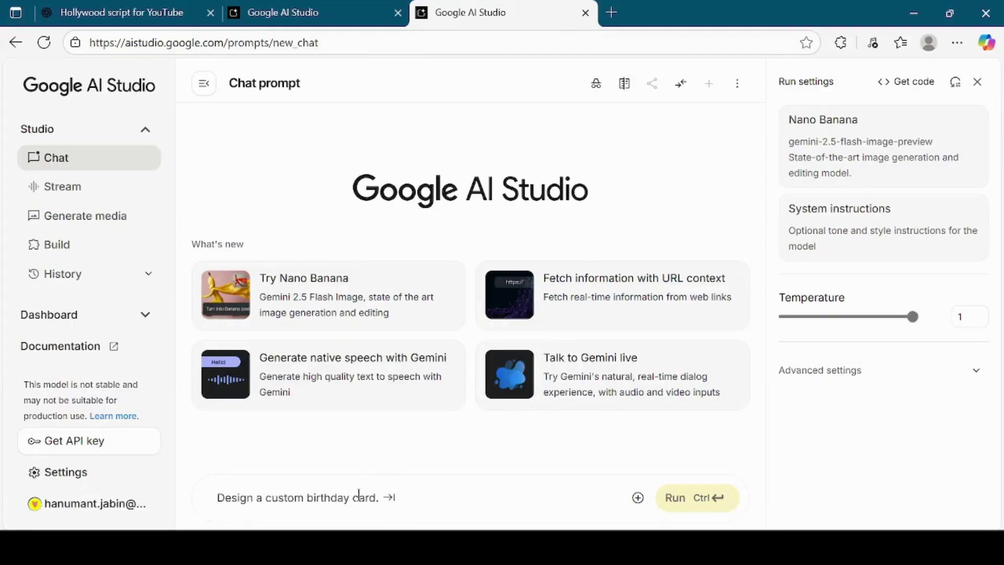
{"action": "right_click", "coordinate": [358, 494]}
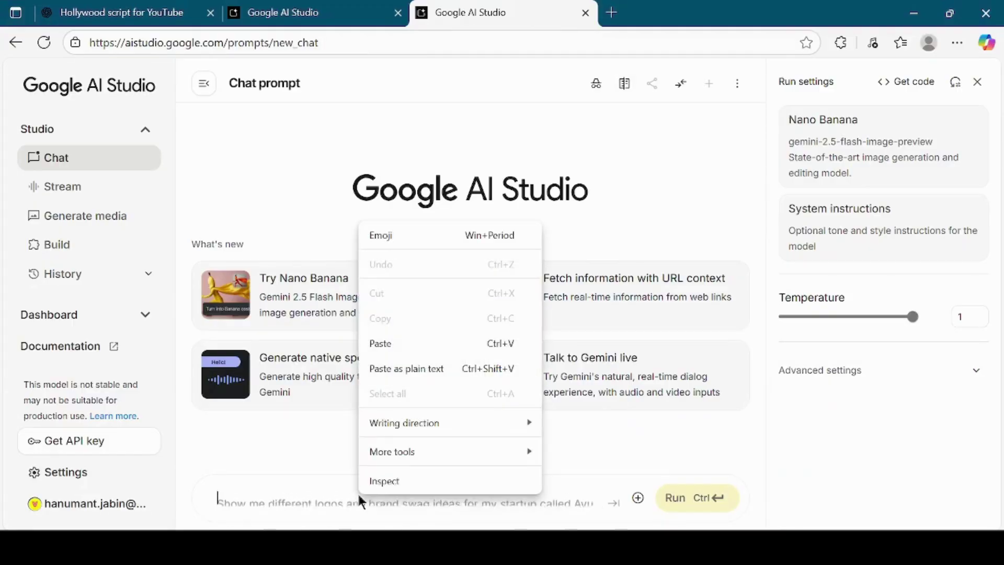
{"action": "left_click", "coordinate": [403, 343]}
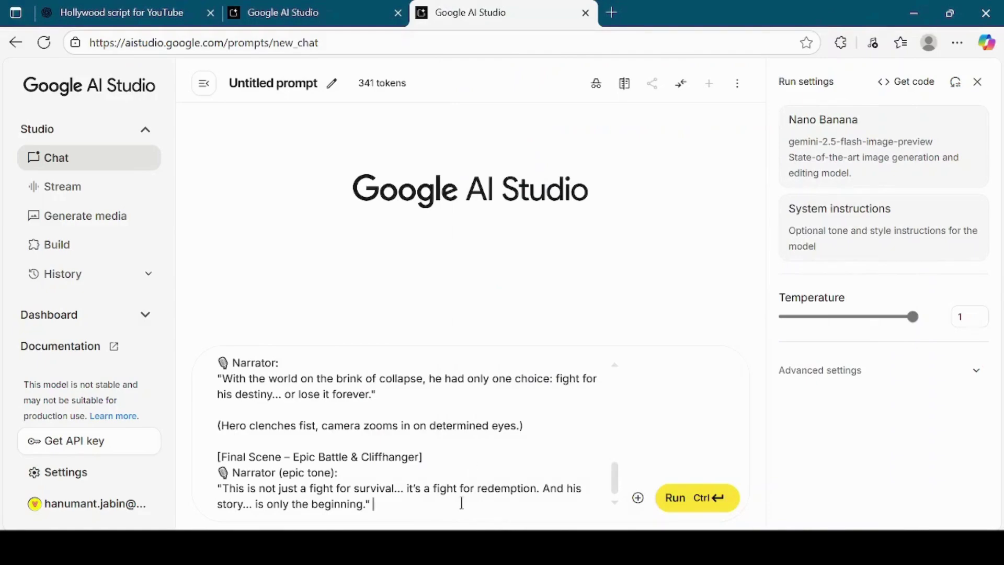
{"action": "type", "text": "give me the image prompts for each scene of the script"}
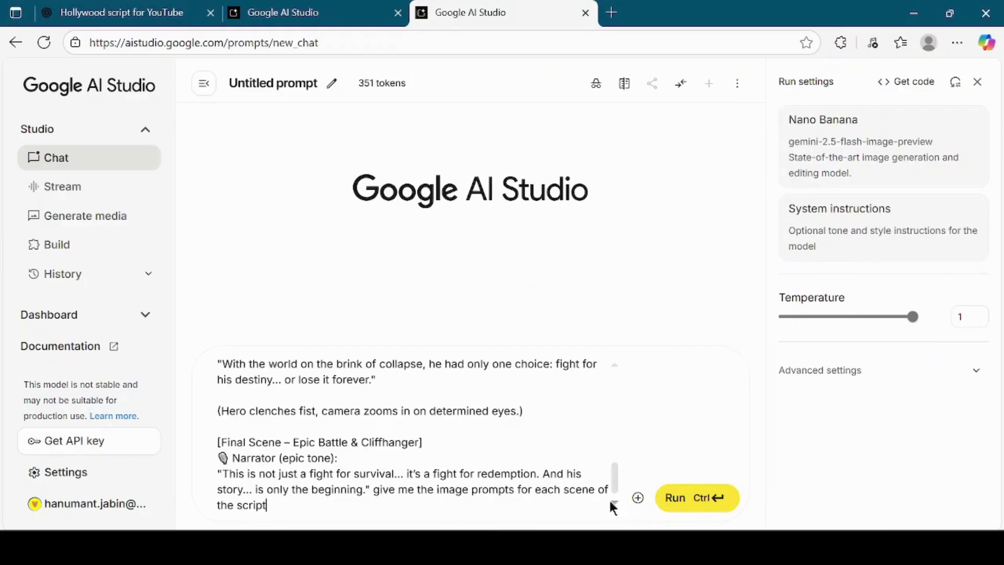
- Submit the image-prompt request and download the generated Scene 1 storm cliff image
{"action": "left_click", "coordinate": [699, 499]}
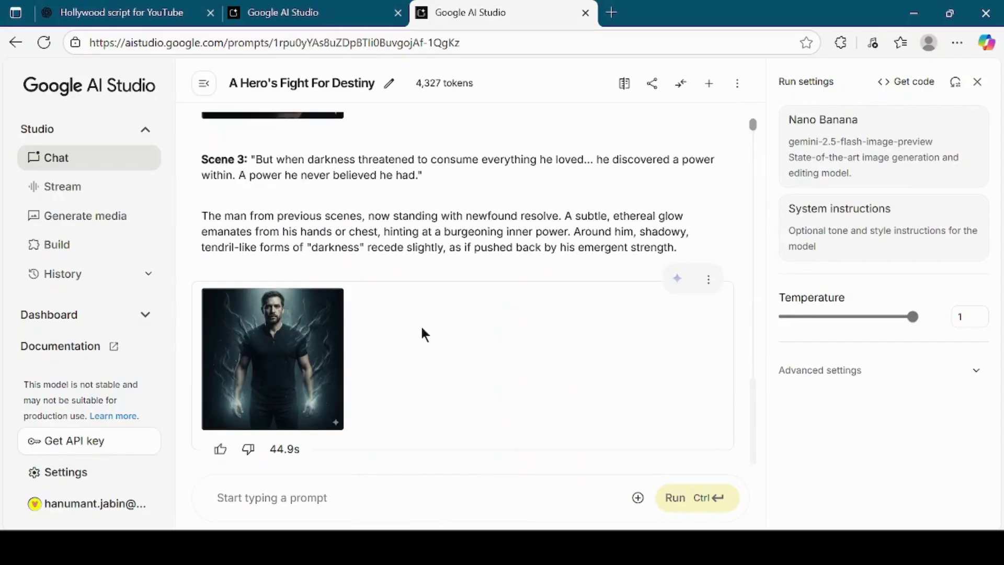
{"action": "mouse_move", "coordinate": [330, 298]}
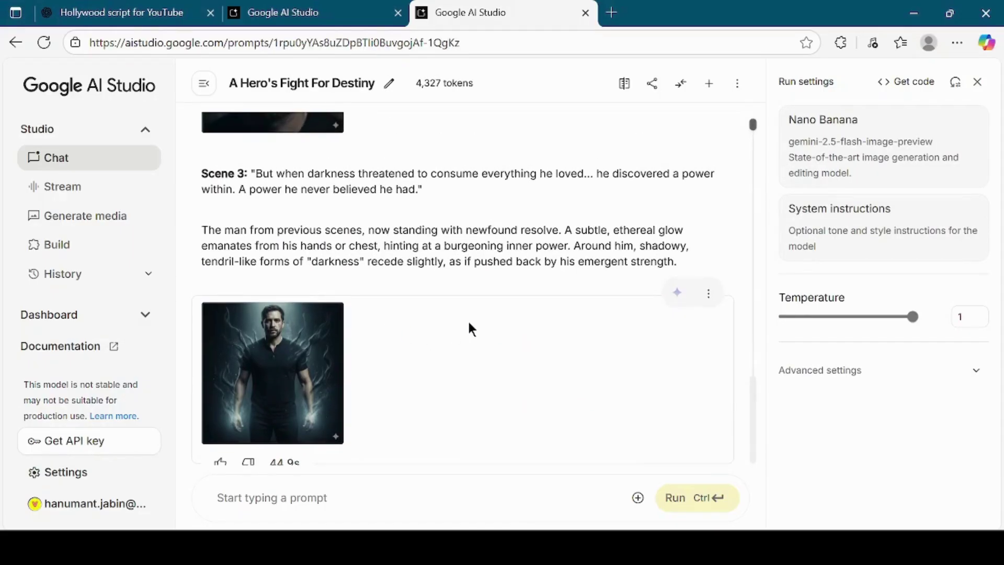
{"action": "scroll", "coordinate": [468, 321], "scroll_direction": "up", "scroll_amount": 10}
{"action": "scroll", "coordinate": [468, 320], "scroll_direction": "up", "scroll_amount": 4}
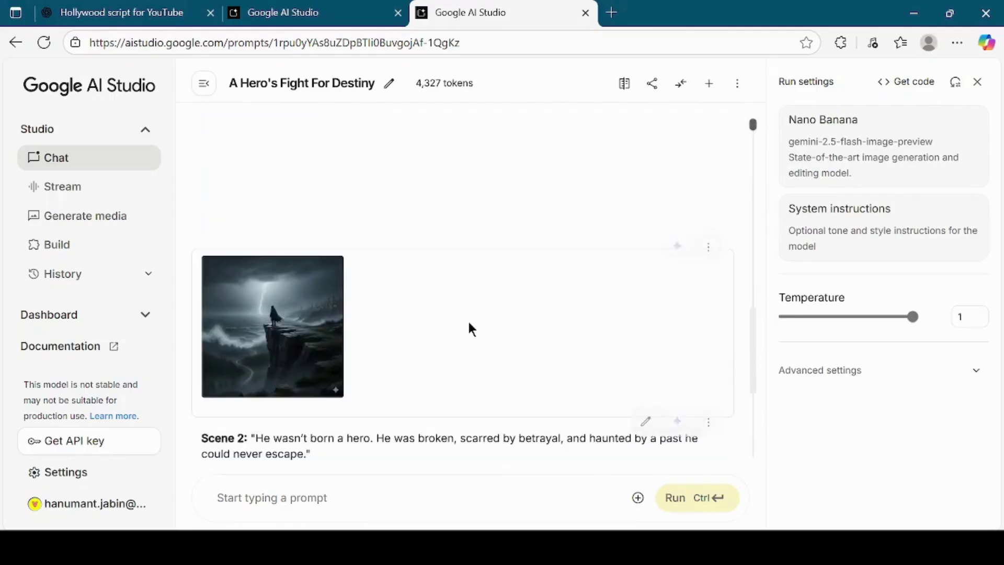
{"action": "mouse_move", "coordinate": [321, 352]}
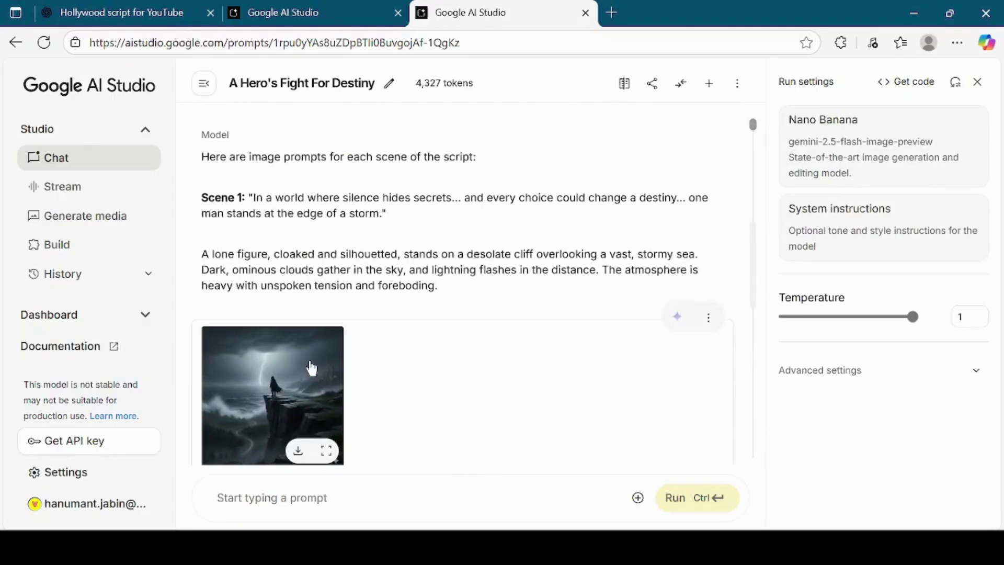
{"action": "left_click", "coordinate": [298, 452]}
- Download the Scene 2 scarred close-up and Scene 3 glowing hero images
{"action": "scroll", "coordinate": [456, 438], "scroll_direction": "down", "scroll_amount": 6}
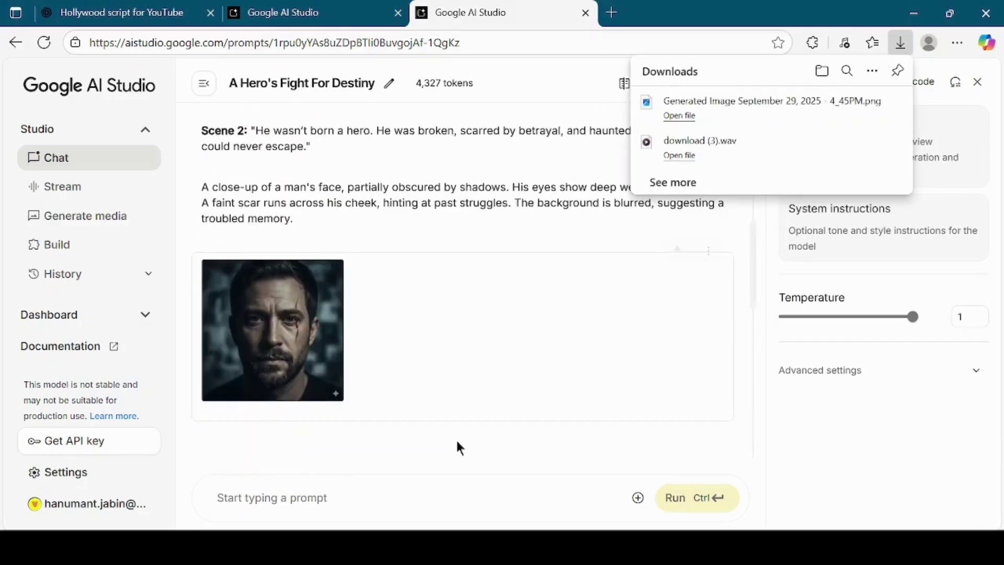
{"action": "scroll", "coordinate": [457, 443], "scroll_direction": "down", "scroll_amount": 1}
{"action": "mouse_move", "coordinate": [298, 330]}
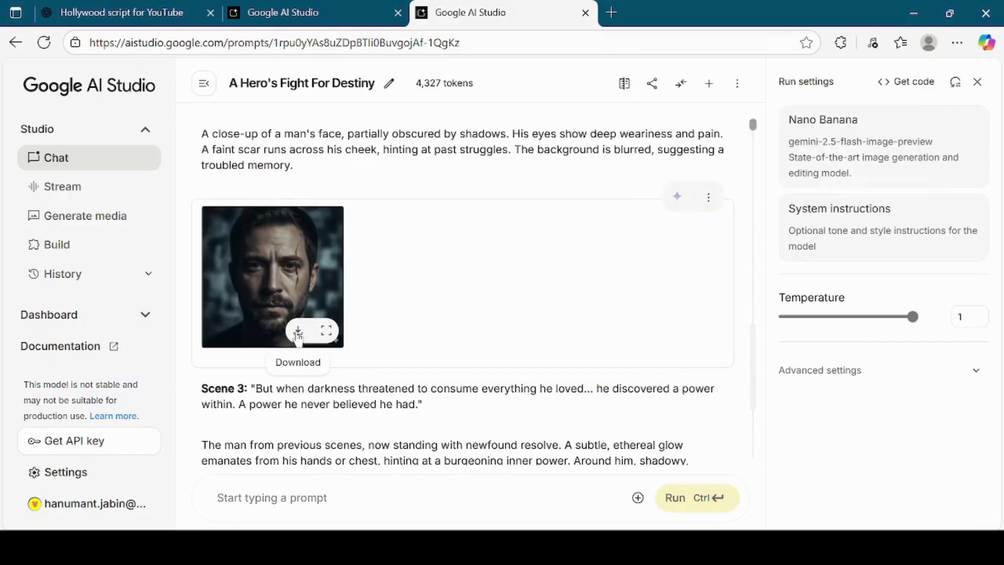
{"action": "scroll", "coordinate": [455, 375], "scroll_direction": "down", "scroll_amount": 5}
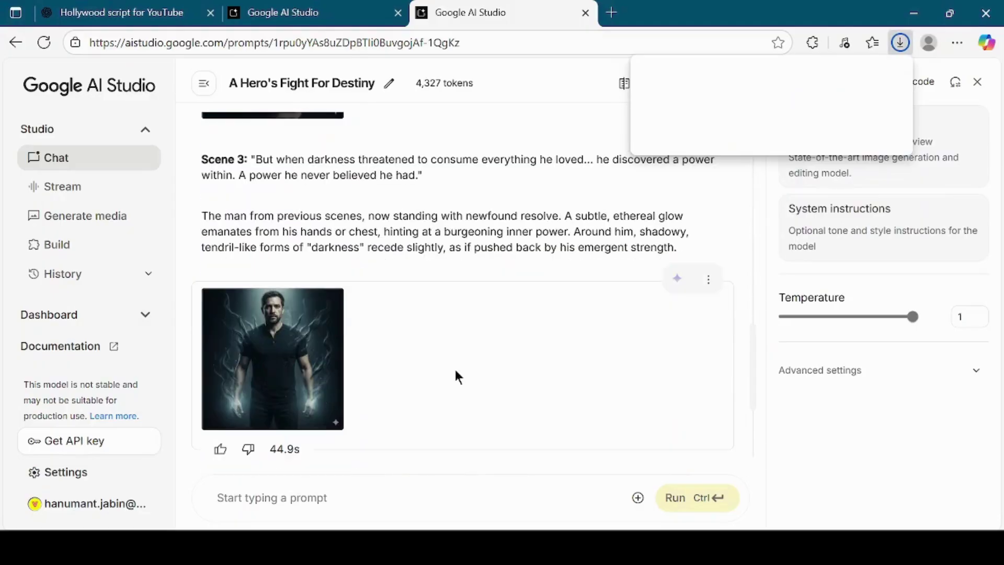
{"action": "left_click", "coordinate": [298, 416]}
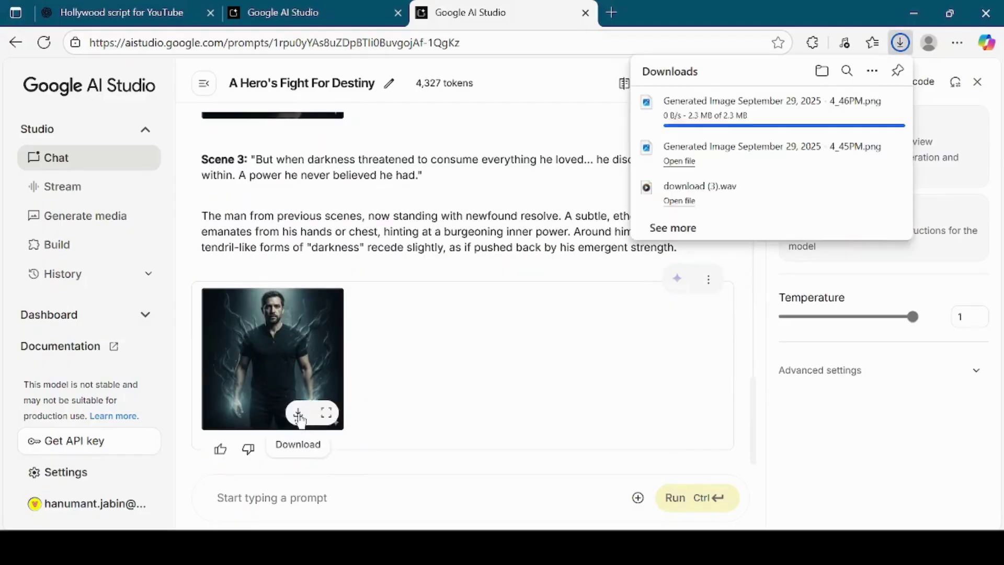
{"action": "left_click", "coordinate": [299, 416]}
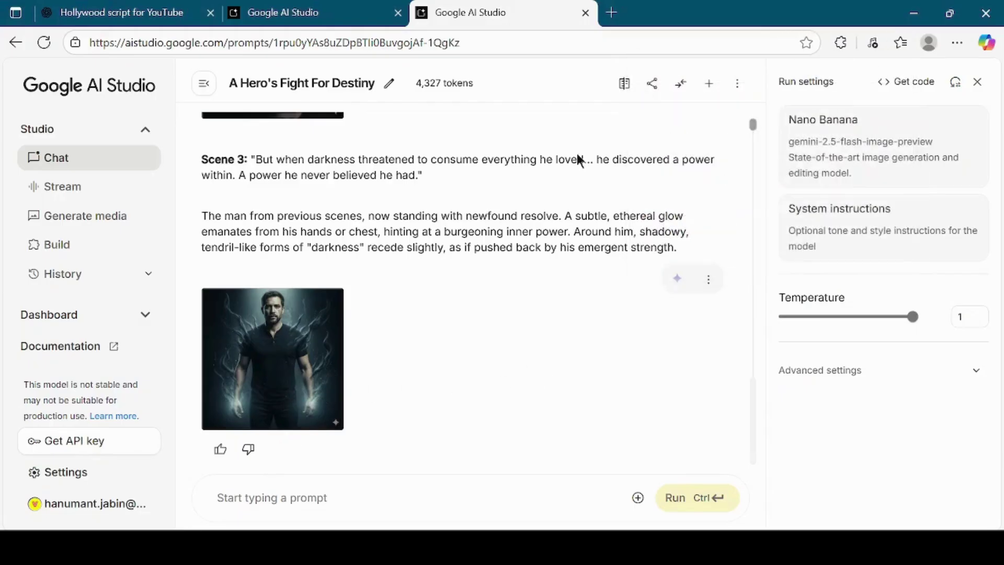
- Search Google for 'digen ai' in a new tab and open the Digen AI site
{"action": "left_click", "coordinate": [614, 16]}
{"action": "type", "text": "g"}
{"action": "key", "text": "Return"}
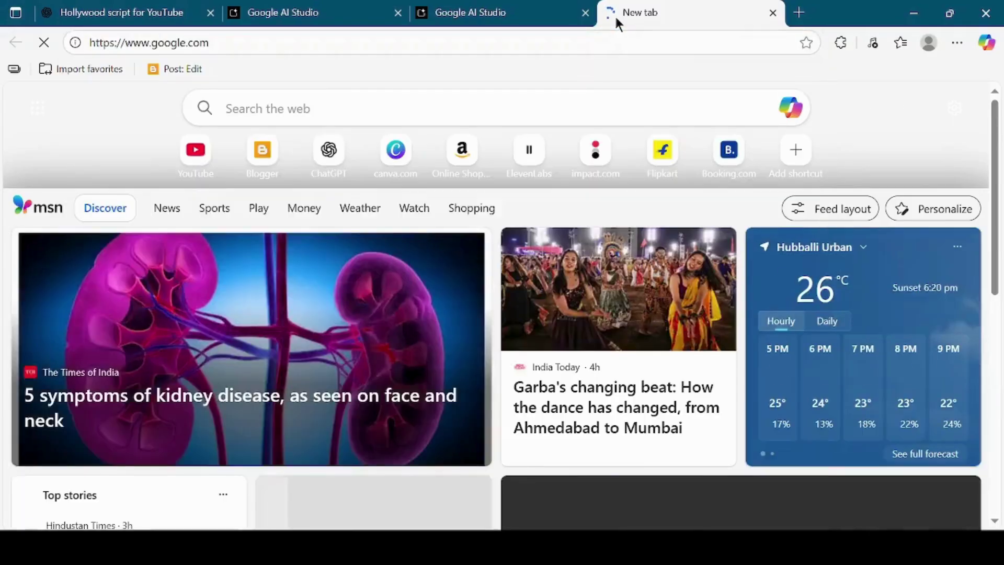
{"action": "type", "text": "dige"}
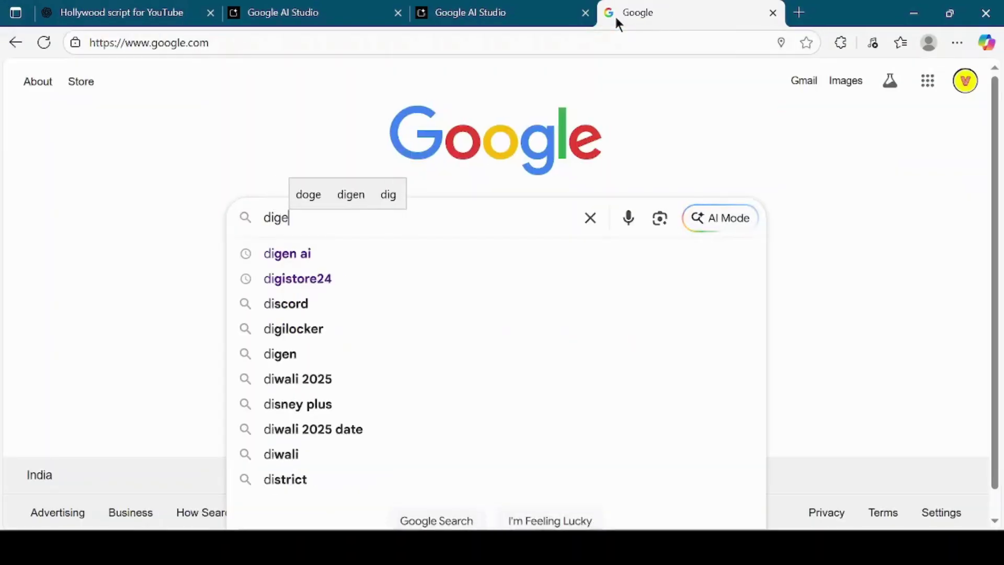
{"action": "type", "text": "n ai"}
{"action": "key", "text": "Return"}
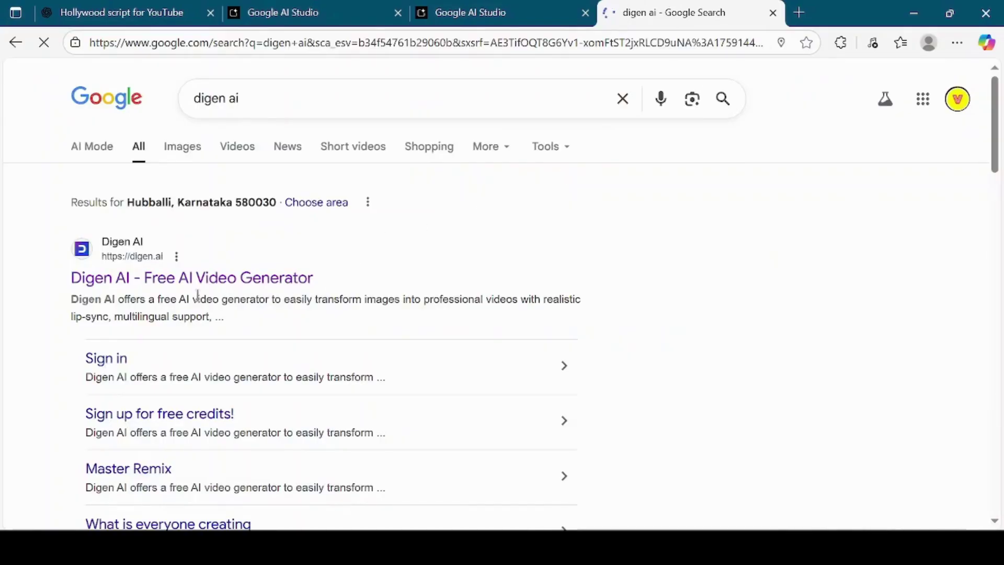
{"action": "left_click", "coordinate": [225, 283]}
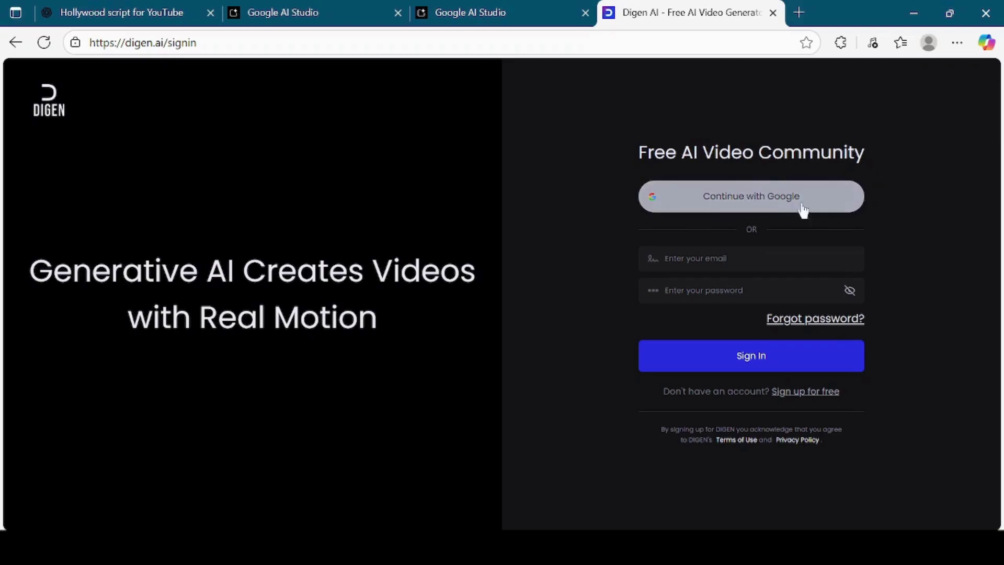
- Sign in to Digen AI with a Google account
{"action": "left_click", "coordinate": [727, 265]}
{"action": "left_click", "coordinate": [749, 289]}
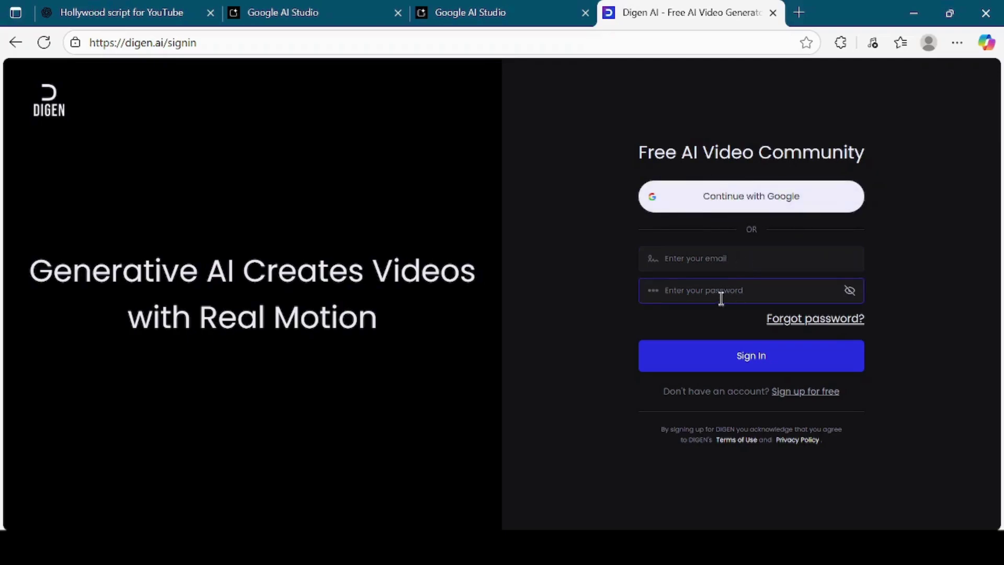
{"action": "left_click", "coordinate": [758, 204]}
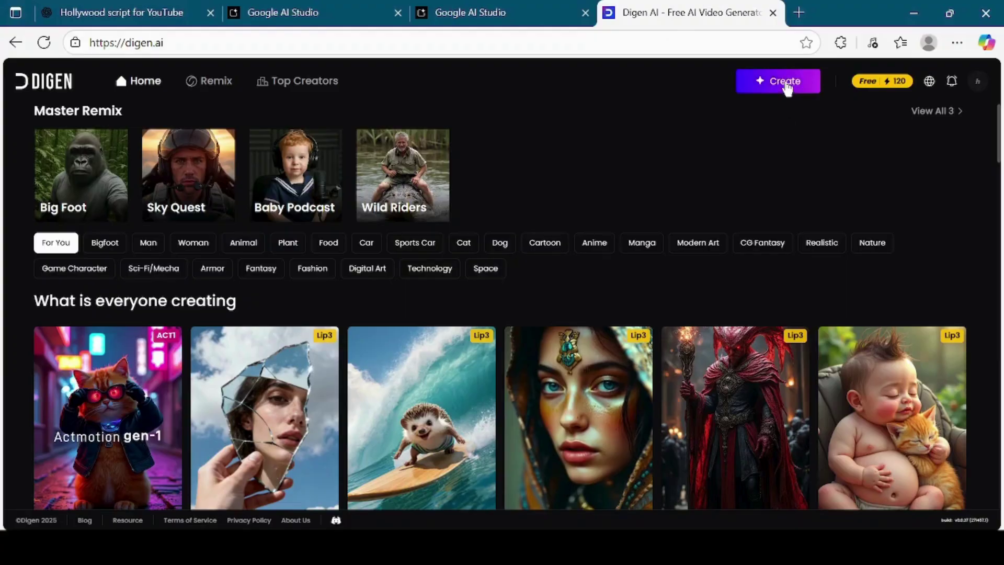
- Upload the scarred close-up image in Create and generate a 5s 720P video from it
{"action": "left_click", "coordinate": [785, 83]}
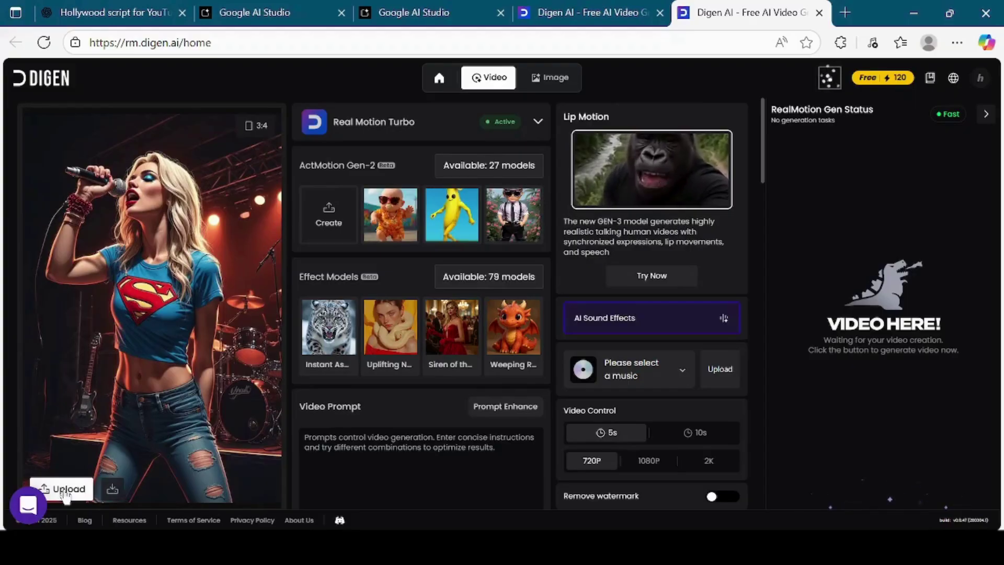
{"action": "left_click", "coordinate": [64, 488]}
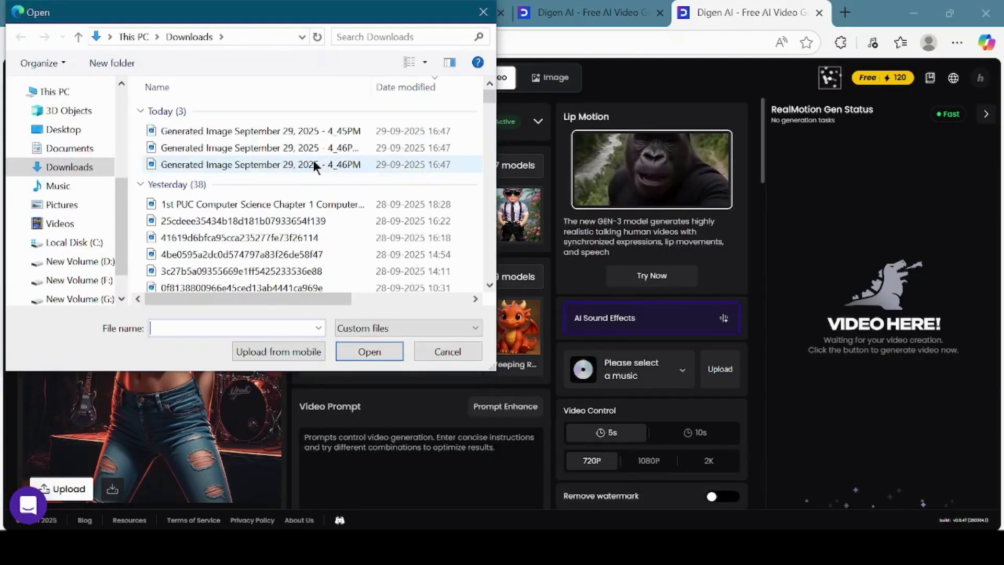
{"action": "left_click", "coordinate": [256, 164]}
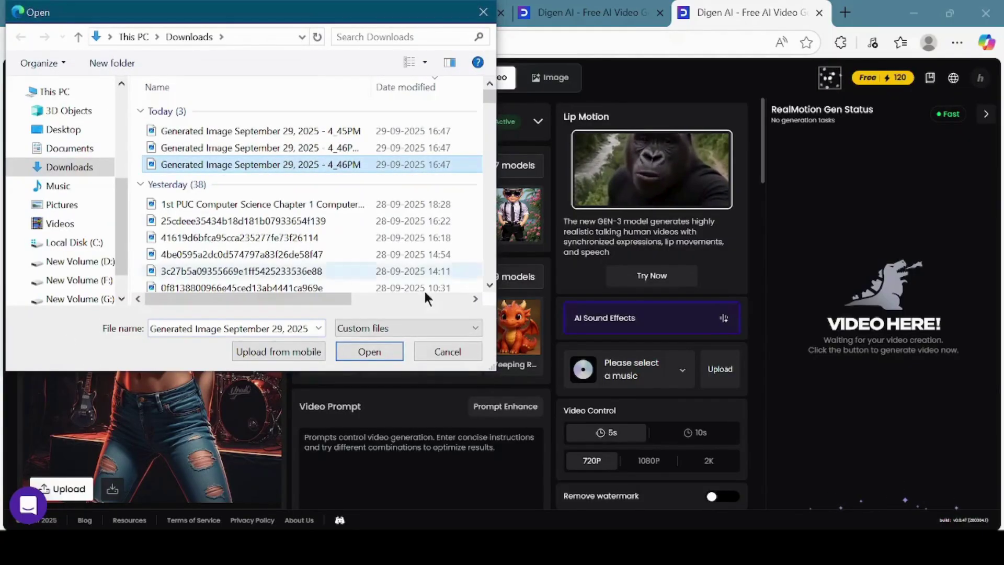
{"action": "left_click", "coordinate": [377, 352]}
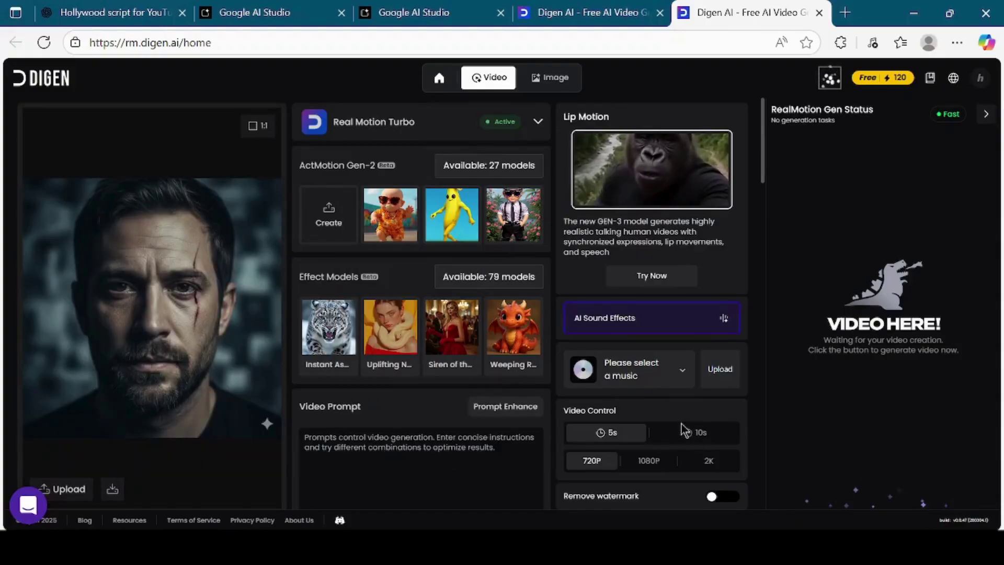
{"action": "scroll", "coordinate": [681, 428], "scroll_direction": "down", "scroll_amount": 2}
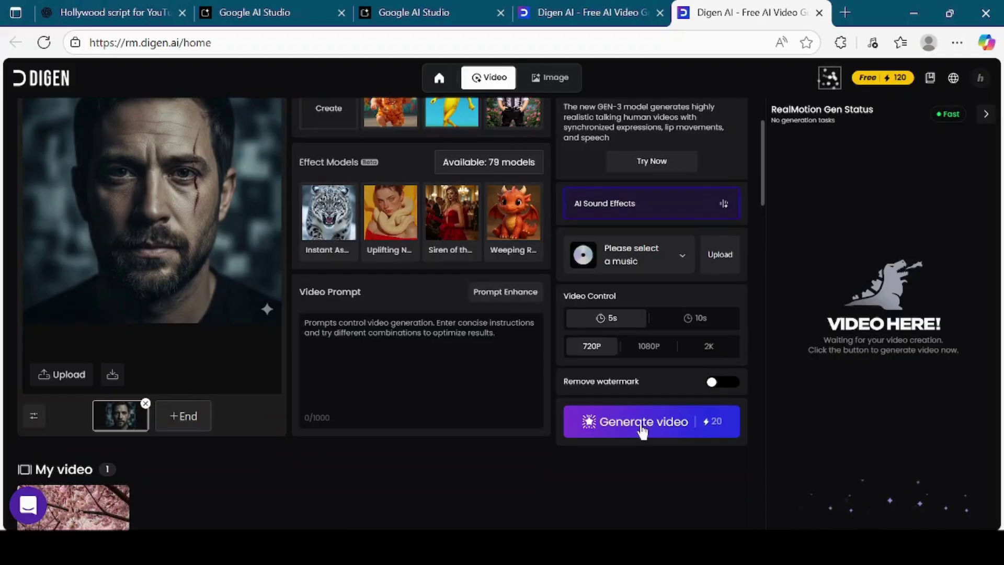
{"action": "left_click", "coordinate": [642, 431]}
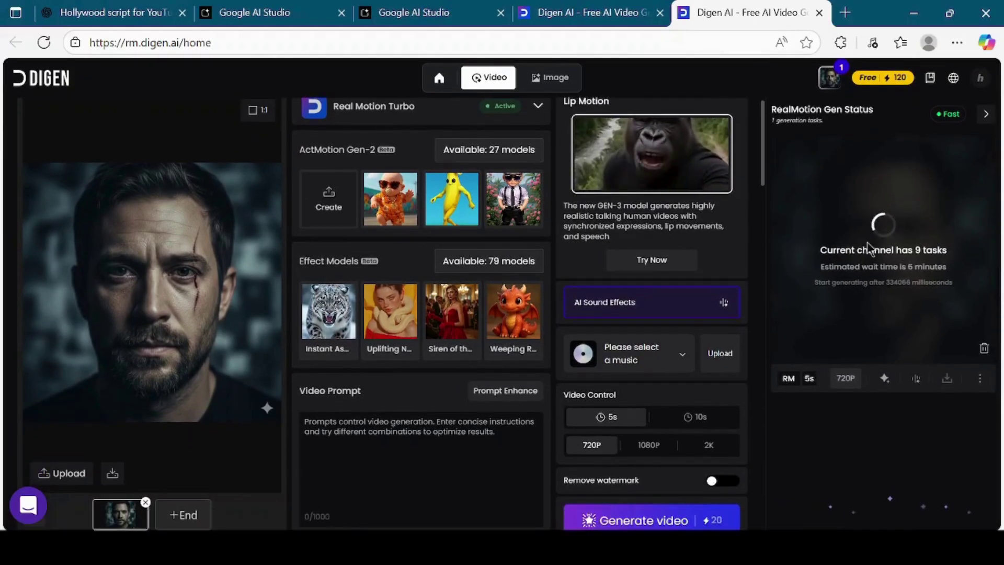
- Upload the lightning-surrounded man photo and generate a video from it
{"action": "left_click", "coordinate": [68, 473]}
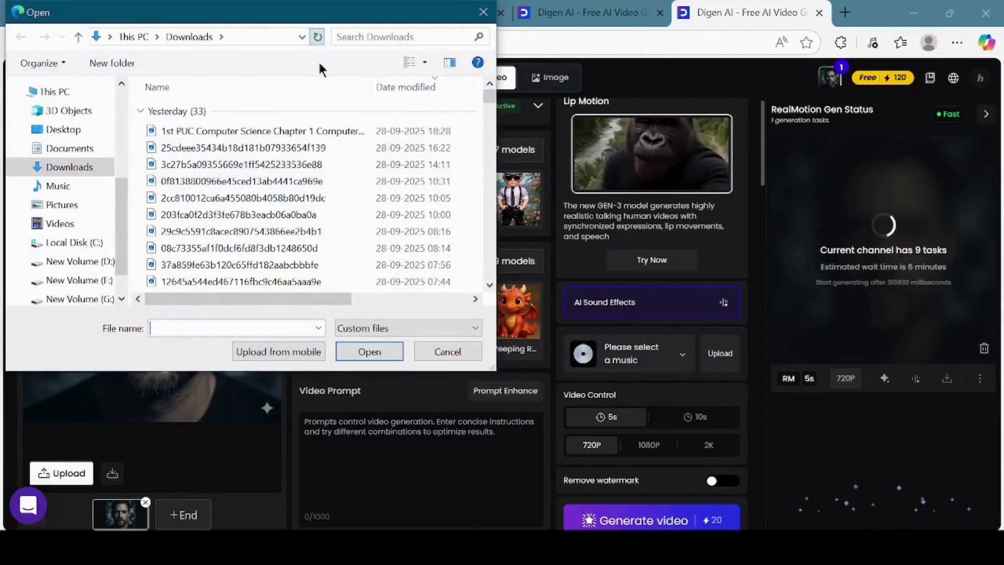
{"action": "double_click", "coordinate": [322, 181]}
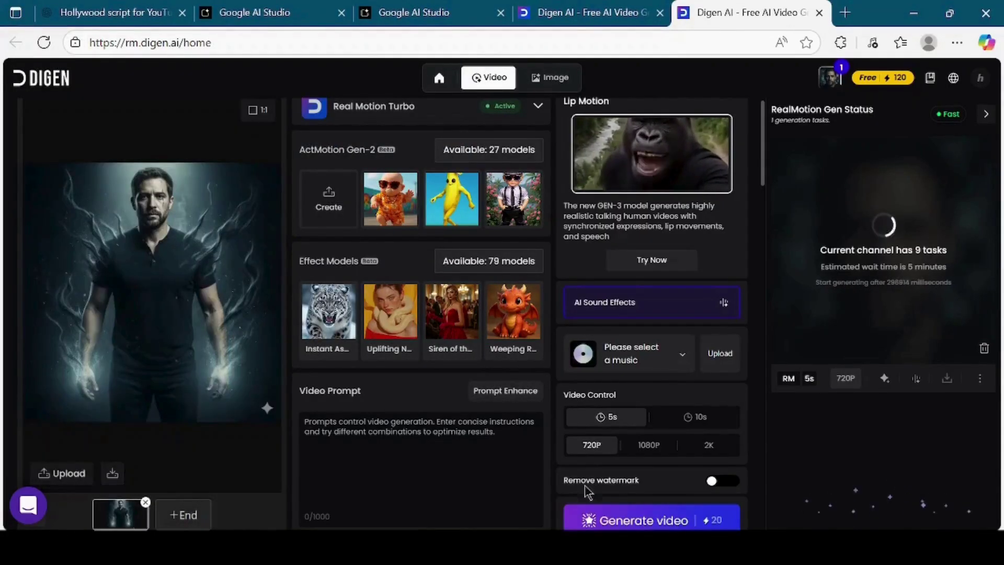
{"action": "left_click", "coordinate": [590, 517]}
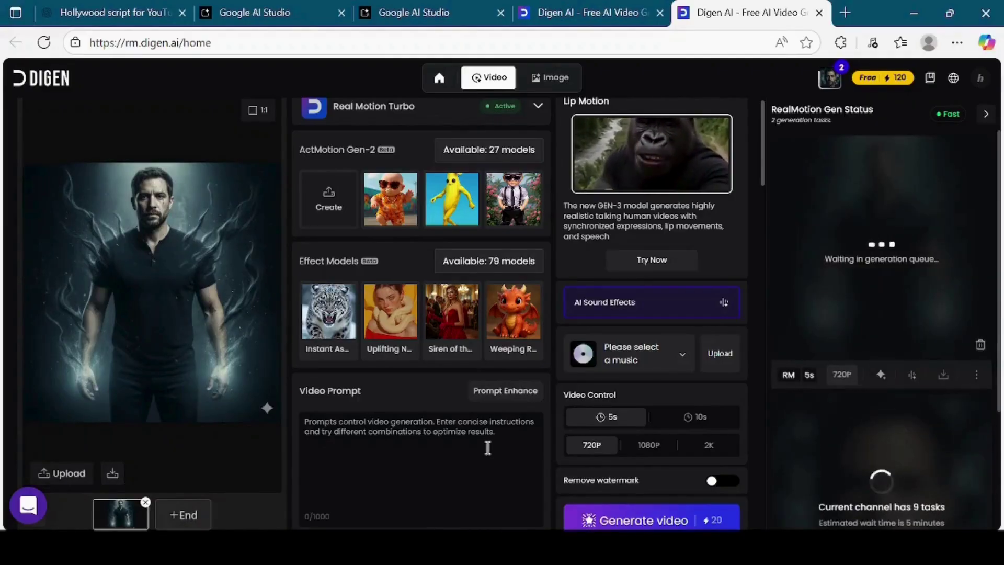
- Upload the stormy cliff image, download the scarred man and lightning man clips, then generate the cliff video
{"action": "left_click", "coordinate": [61, 473]}
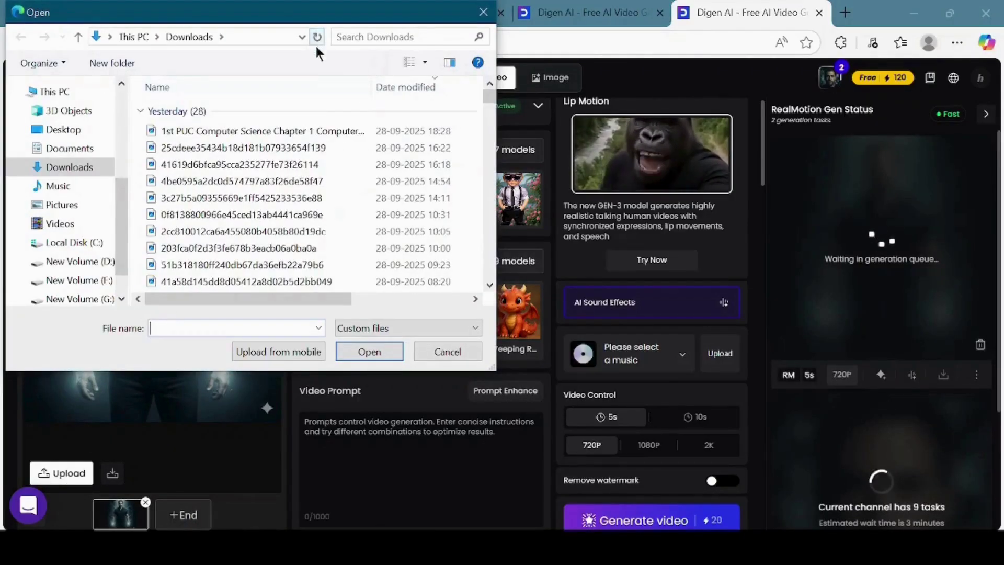
{"action": "double_click", "coordinate": [298, 131]}
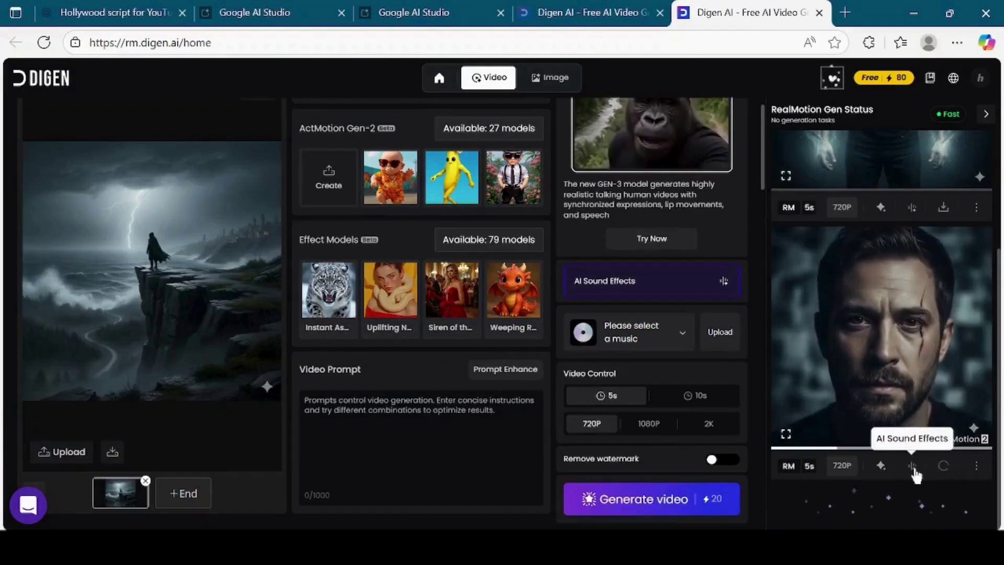
{"action": "left_click", "coordinate": [943, 466]}
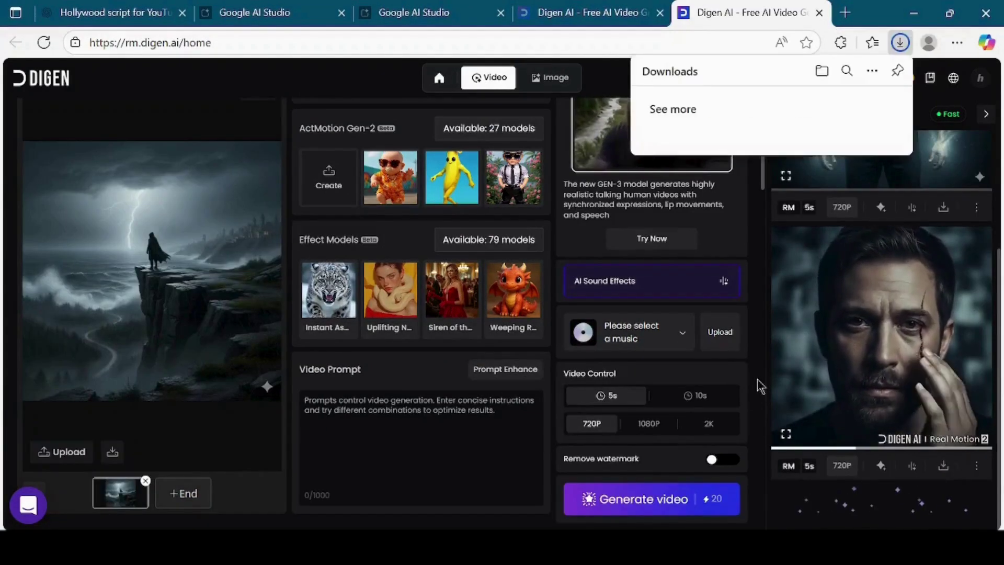
{"action": "scroll", "coordinate": [757, 379], "scroll_direction": "up", "scroll_amount": 2}
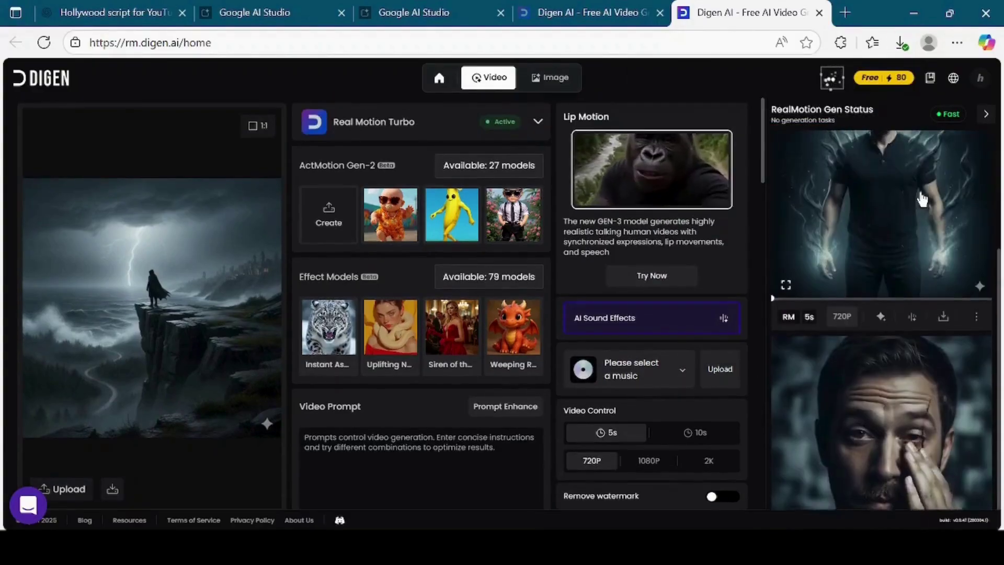
{"action": "scroll", "coordinate": [922, 199], "scroll_direction": "up", "scroll_amount": 2}
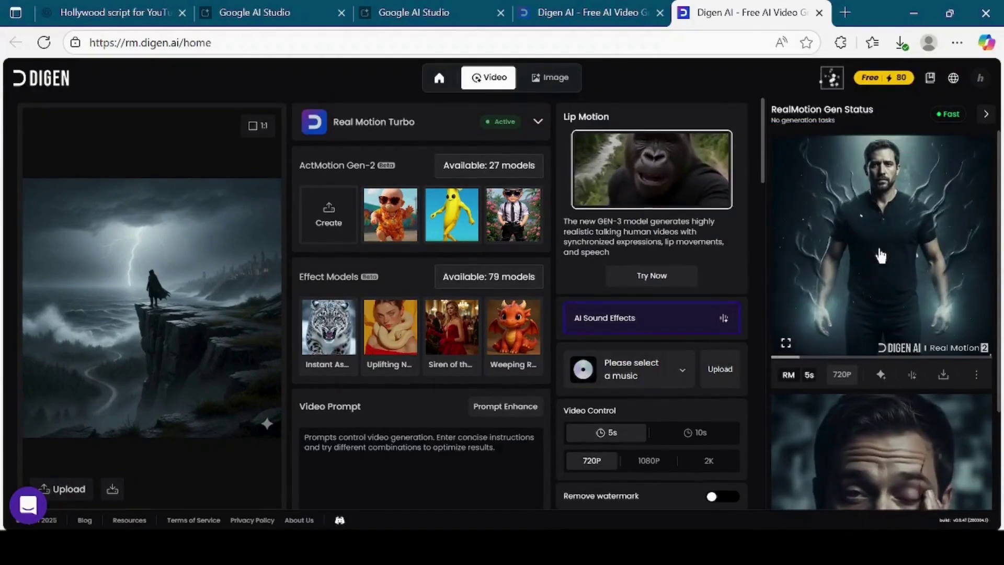
{"action": "mouse_move", "coordinate": [930, 288]}
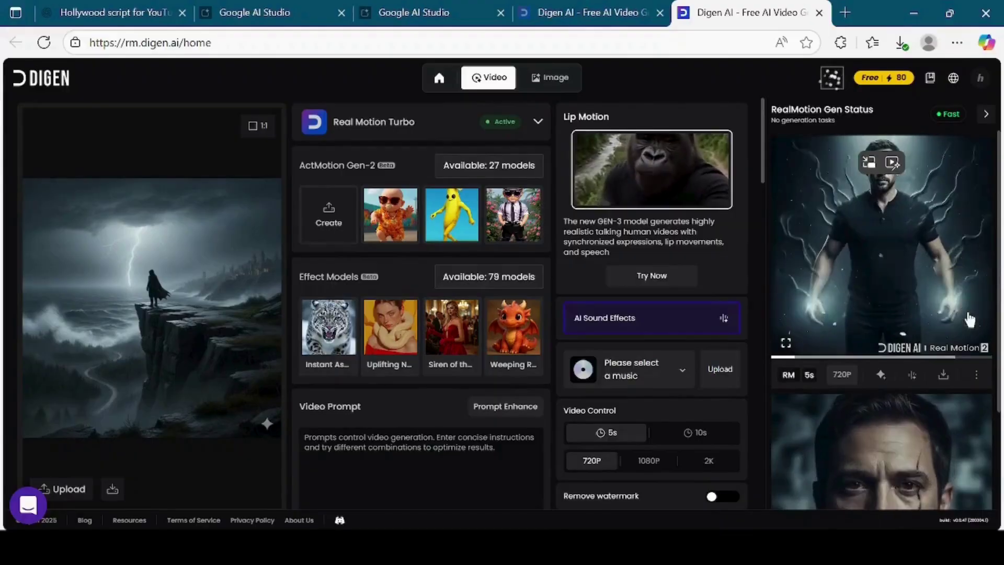
{"action": "left_click", "coordinate": [943, 375]}
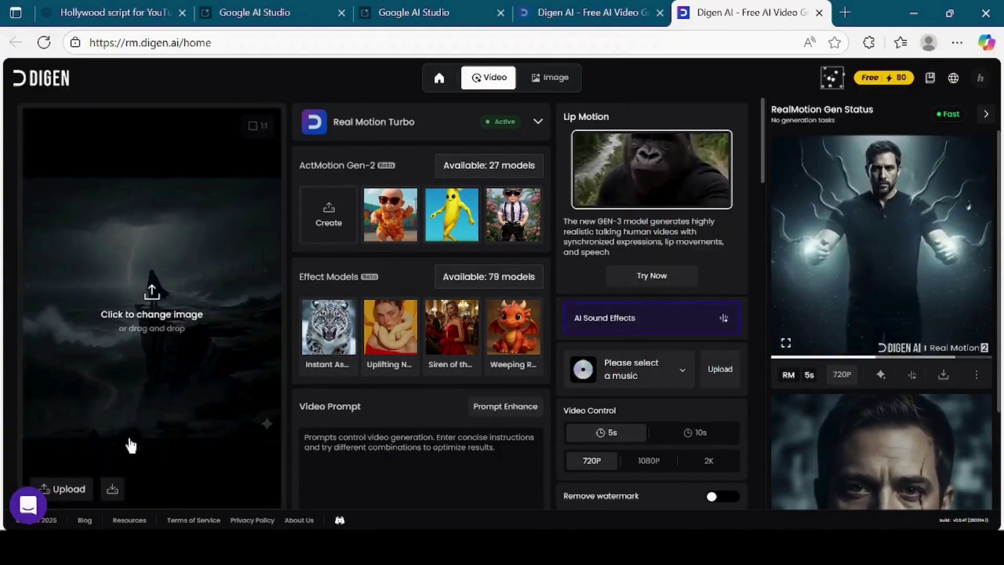
{"action": "scroll", "coordinate": [130, 445], "scroll_direction": "down", "scroll_amount": 1}
{"action": "left_click", "coordinate": [627, 480]}
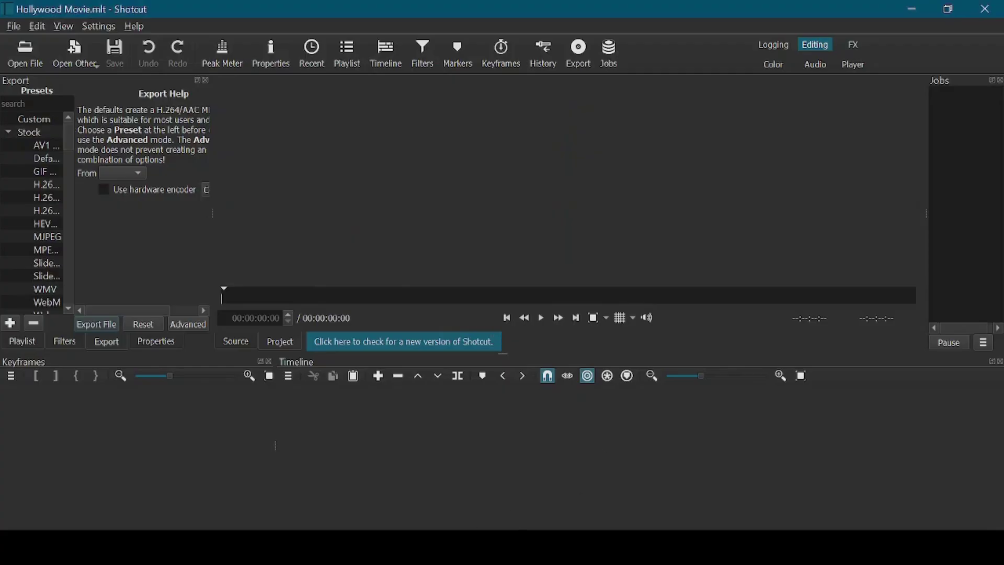
- Drag the three Digen_video files from Downloads onto V2 and download (3).wav onto V1
{"action": "left_click", "coordinate": [464, 529]}
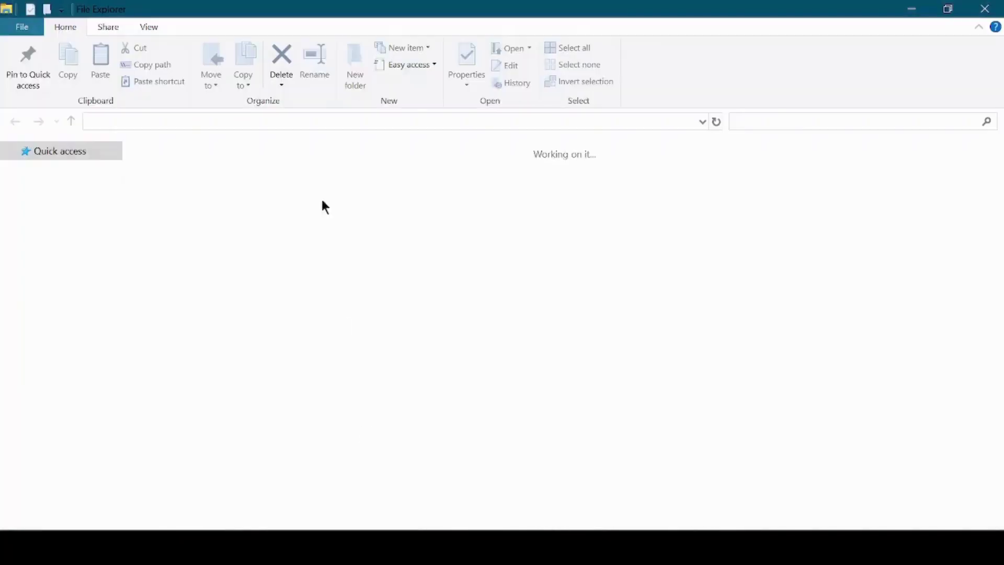
{"action": "left_click", "coordinate": [63, 194]}
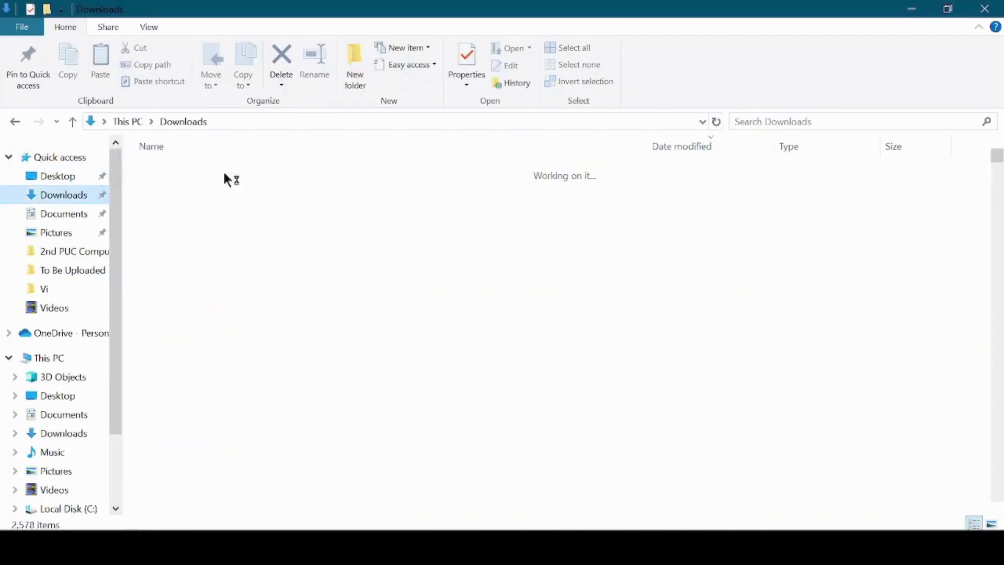
{"action": "left_click", "coordinate": [248, 223]}
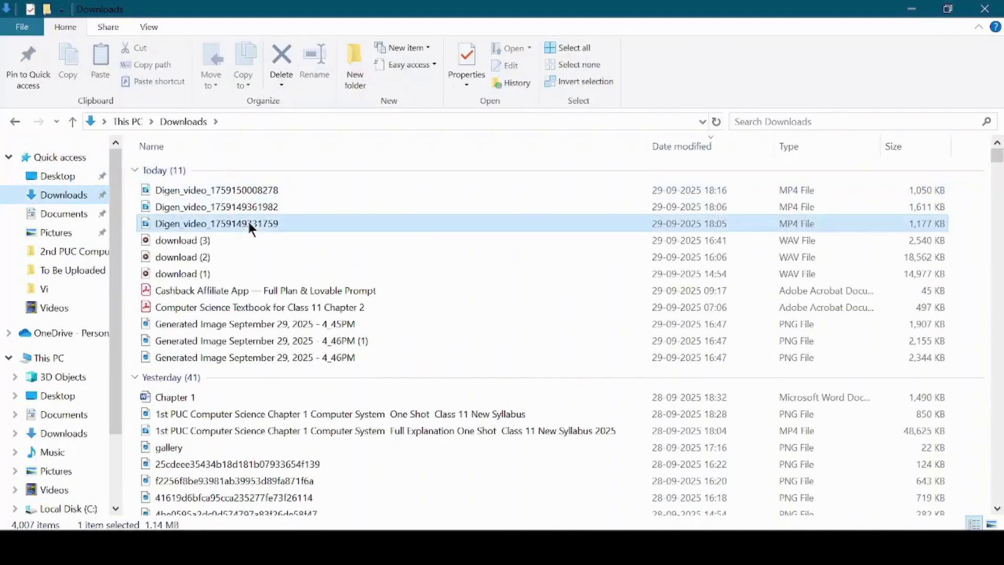
{"action": "left_click", "coordinate": [261, 188], "text": "shift"}
{"action": "left_click_drag", "start_coordinate": [262, 198], "coordinate": [433, 462]}
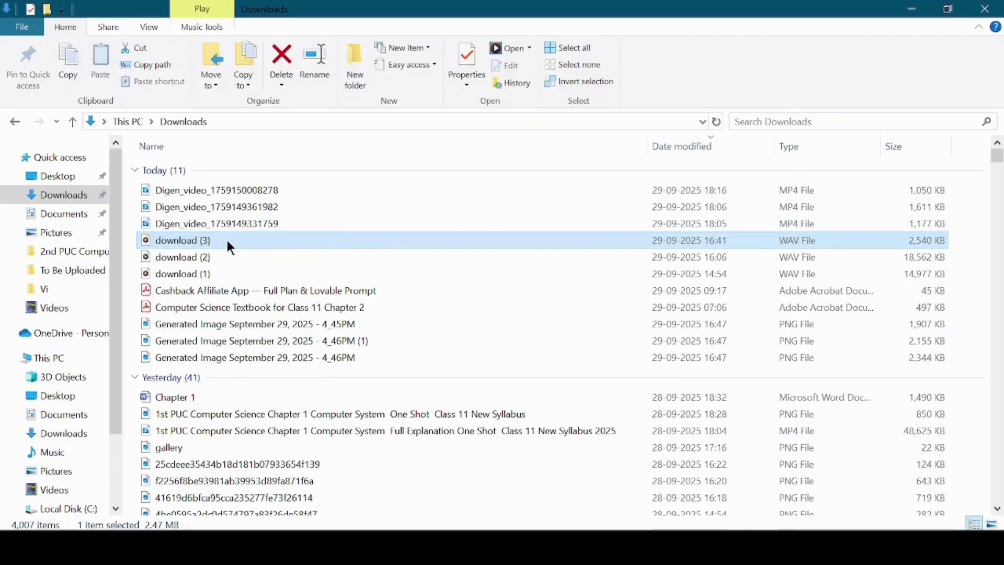
{"action": "left_click_drag", "start_coordinate": [226, 240], "coordinate": [359, 445]}
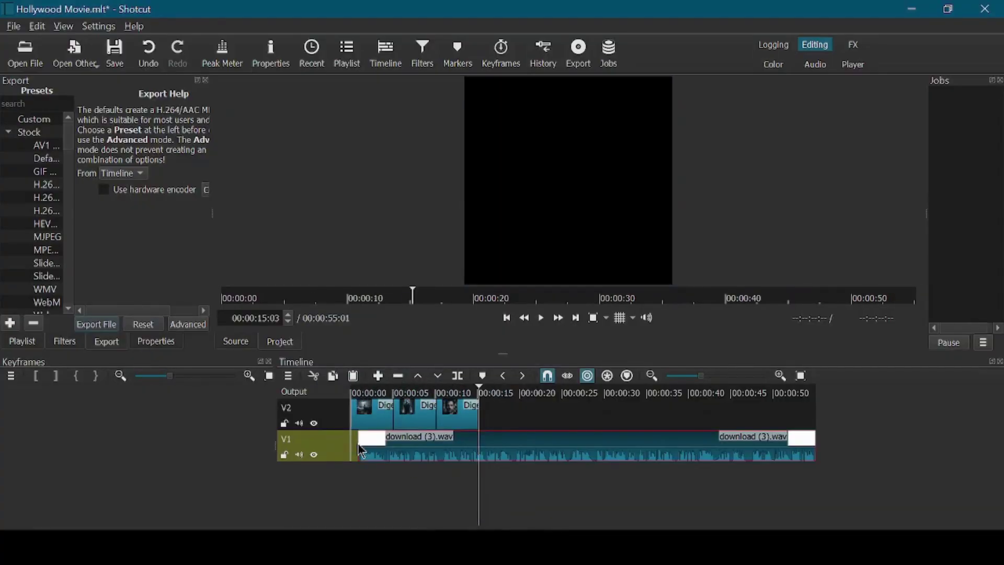
- Move the narration to start at 0:00 and play the edit from the beginning
{"action": "left_click_drag", "start_coordinate": [464, 447], "coordinate": [448, 451]}
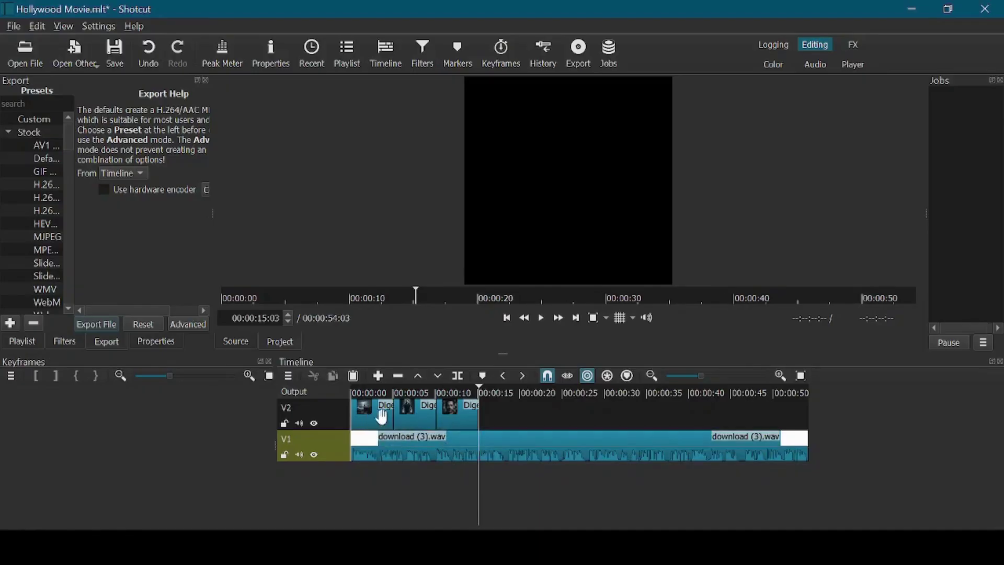
{"action": "scroll", "coordinate": [428, 425], "scroll_direction": "up", "scroll_amount": 2}
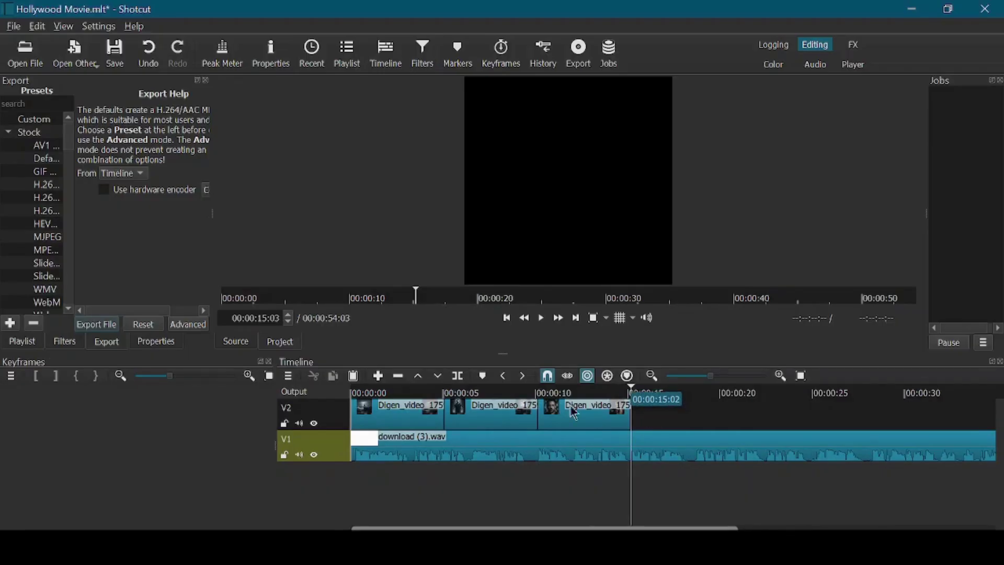
{"action": "key", "text": "Home"}
{"action": "key", "text": "space"}
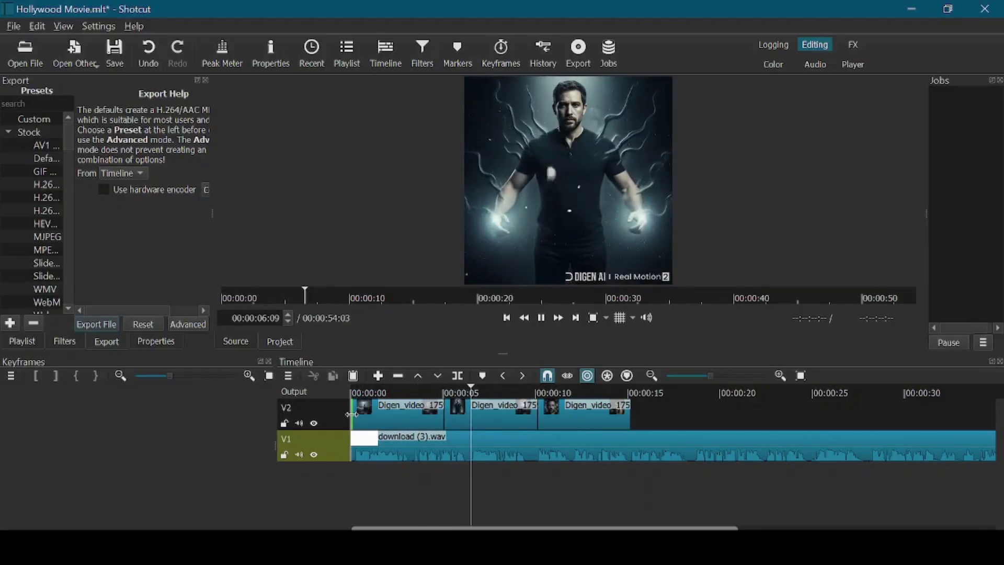
- Extend the last V2 clip to the 54-second narration end and save Hollywood Movie.mlt
{"action": "key", "text": "End"}
{"action": "left_click", "coordinate": [913, 415]}
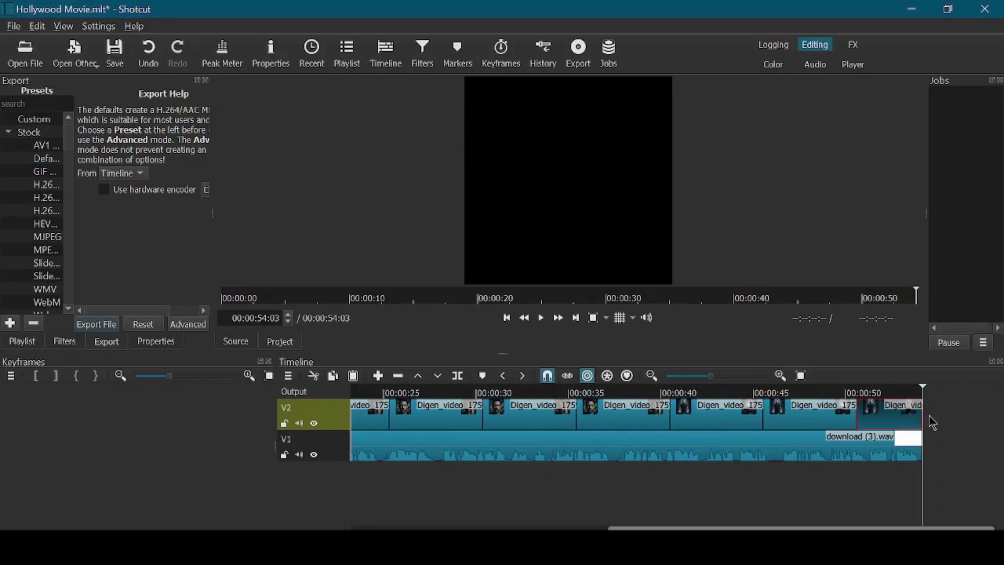
{"action": "left_click_drag", "start_coordinate": [930, 417], "coordinate": [929, 422]}
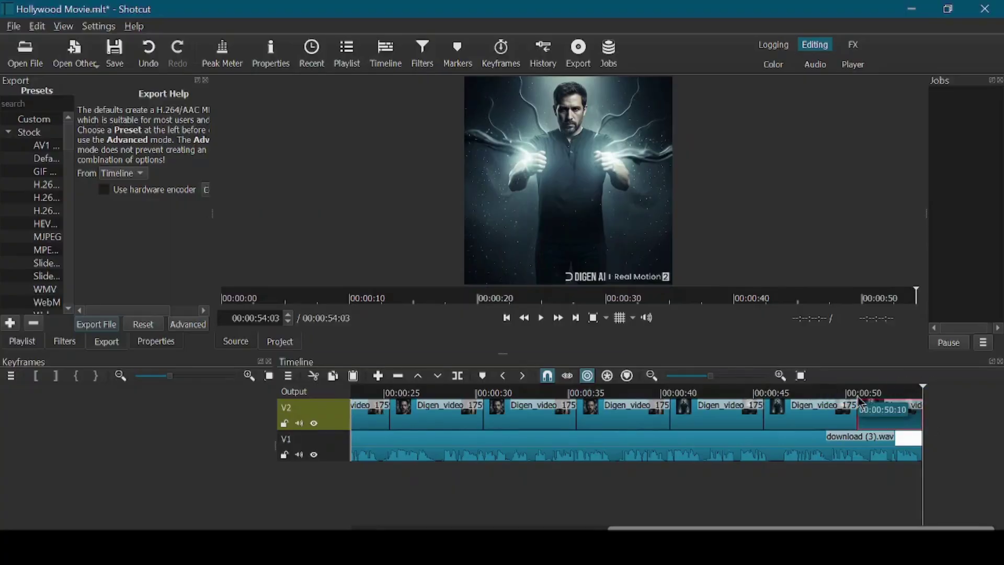
{"action": "key", "text": "ctrl+s"}
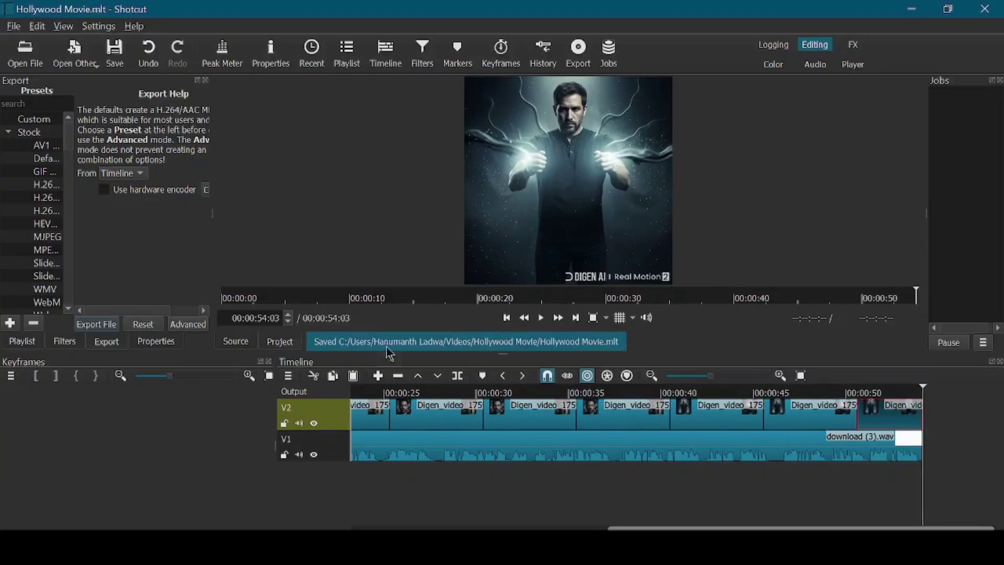
- Export the timeline as Hollywood Movie.mp4 into the To Be Uploaded folder
{"action": "left_click", "coordinate": [112, 328]}
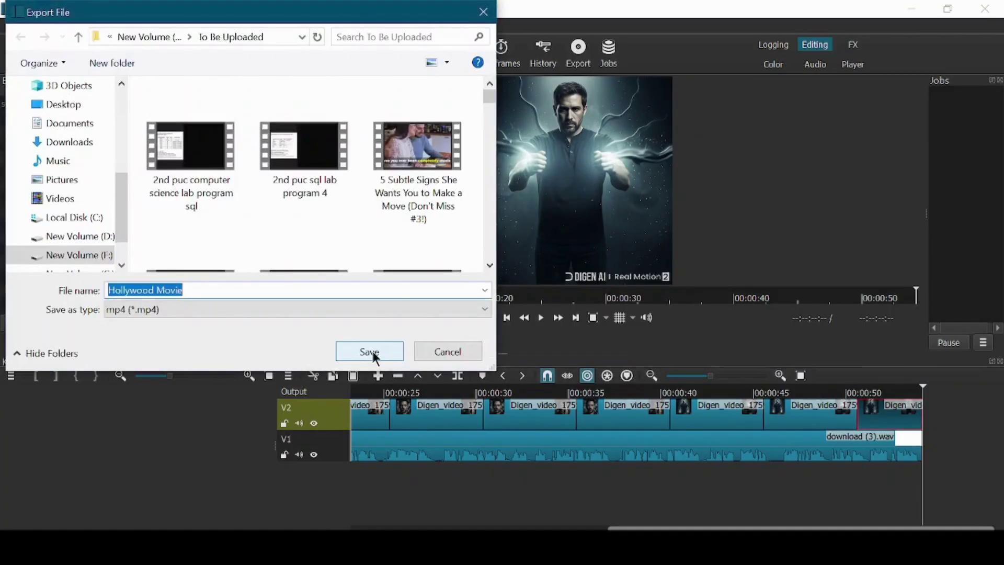
{"action": "left_click", "coordinate": [374, 355]}
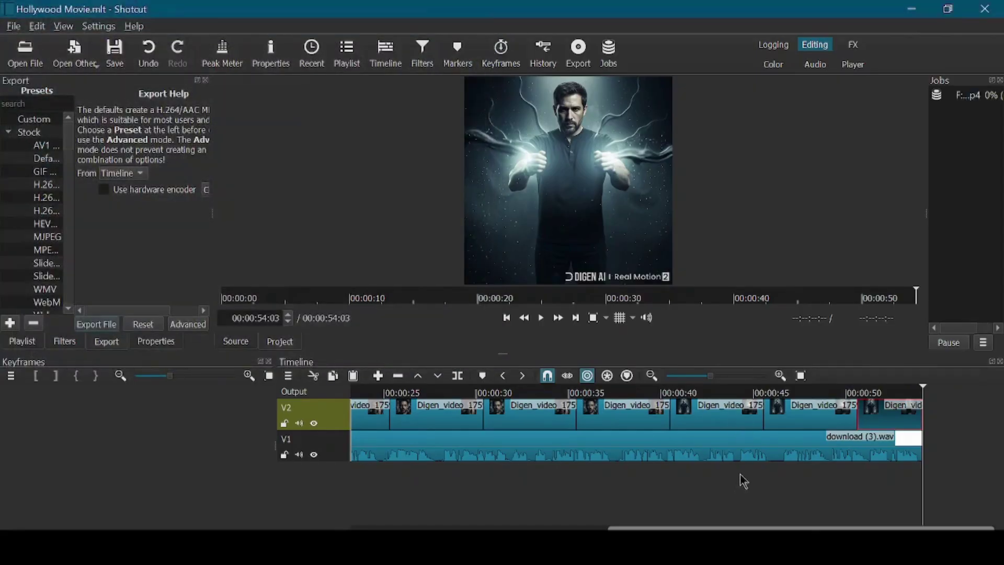